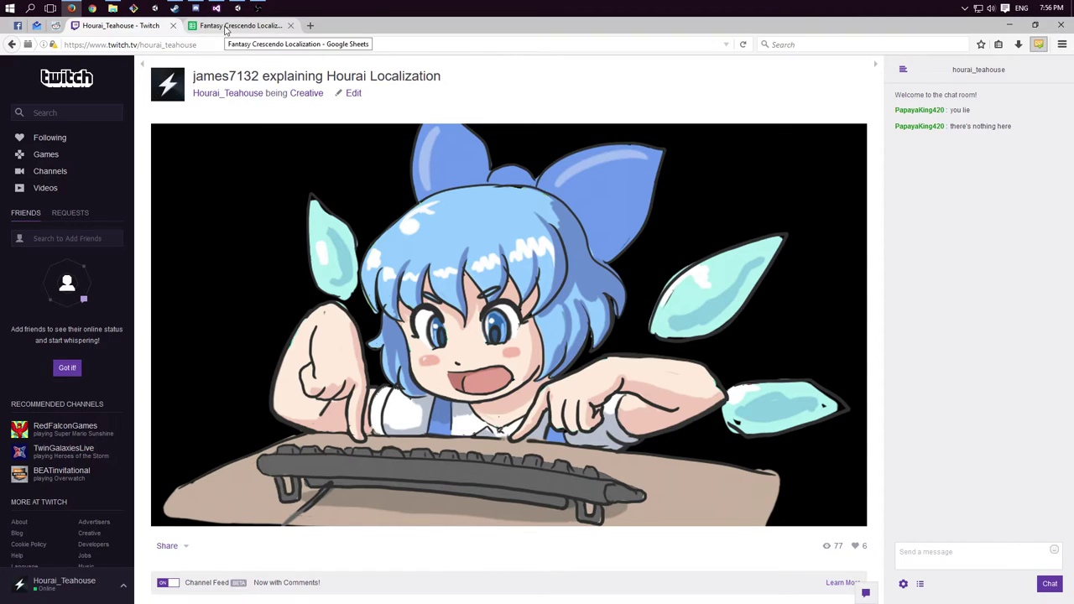
Switch to the Fantasy Crescendo Localization spreadsheet and look through its translation rows.
left_click(225, 28)
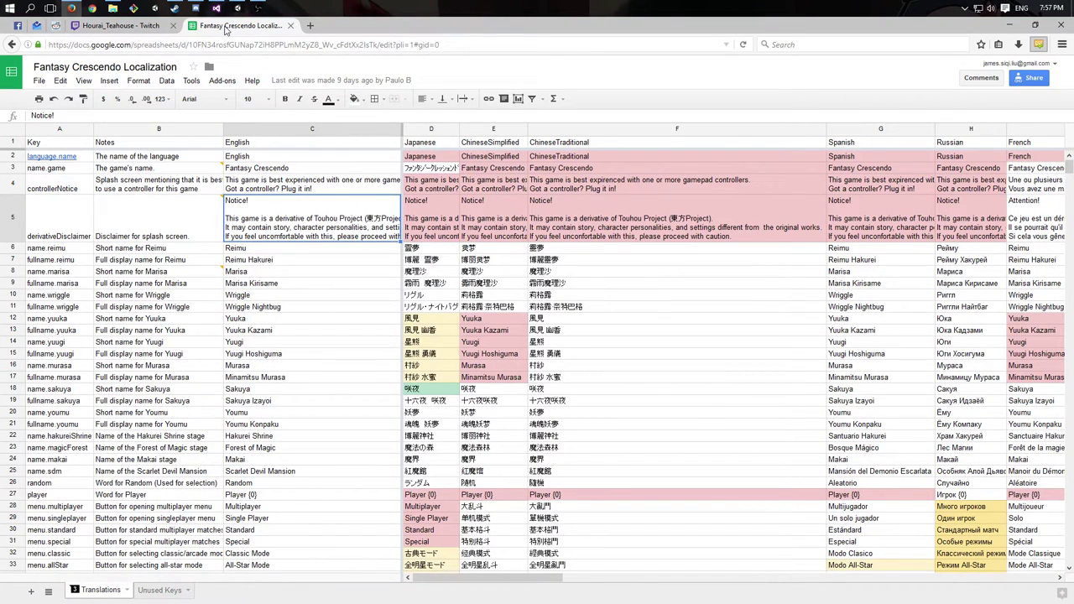
scroll(652, 365, "down", 5)
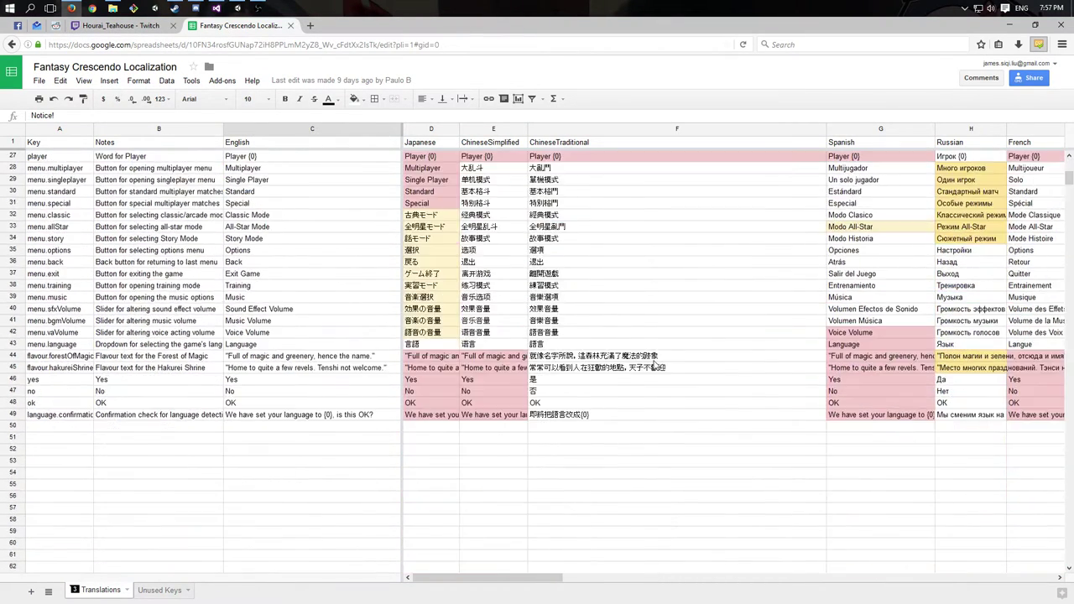
scroll(652, 365, "up", 4)
scroll(653, 365, "up", 3)
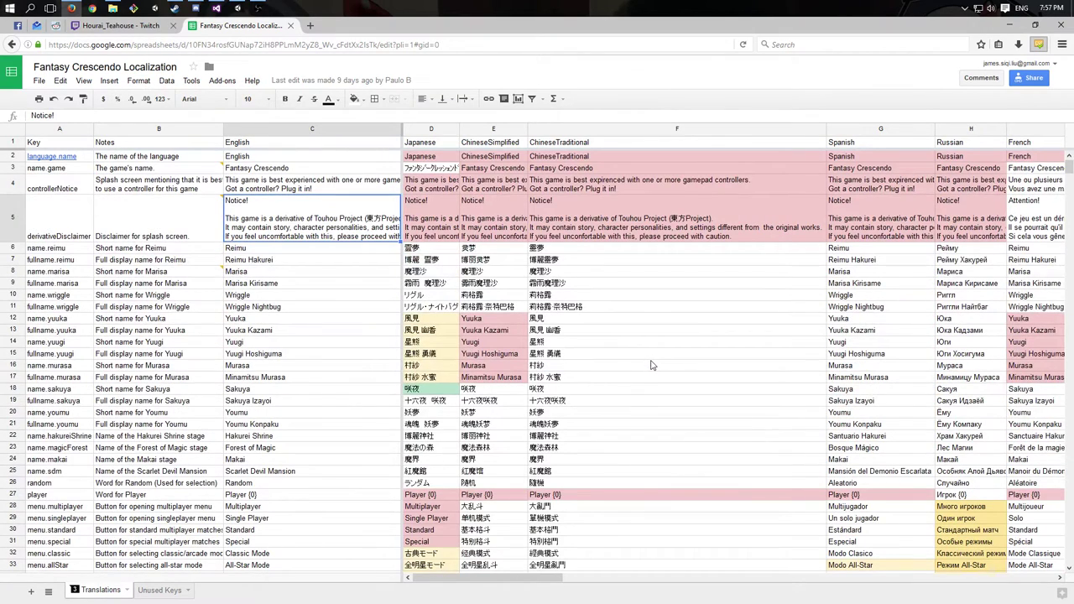
left_click(139, 32)
left_click(244, 28)
Highlight the Key column from its header through language.confirmation and review the keys alongside their notes.
left_click_drag(65, 146, 59, 489)
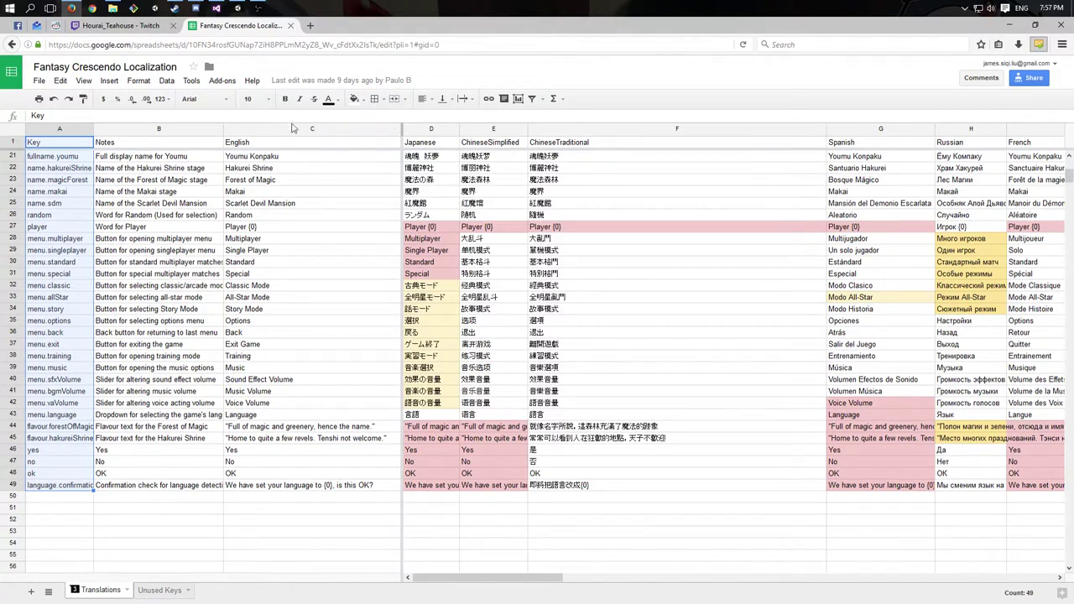
scroll(182, 244, "up", 5)
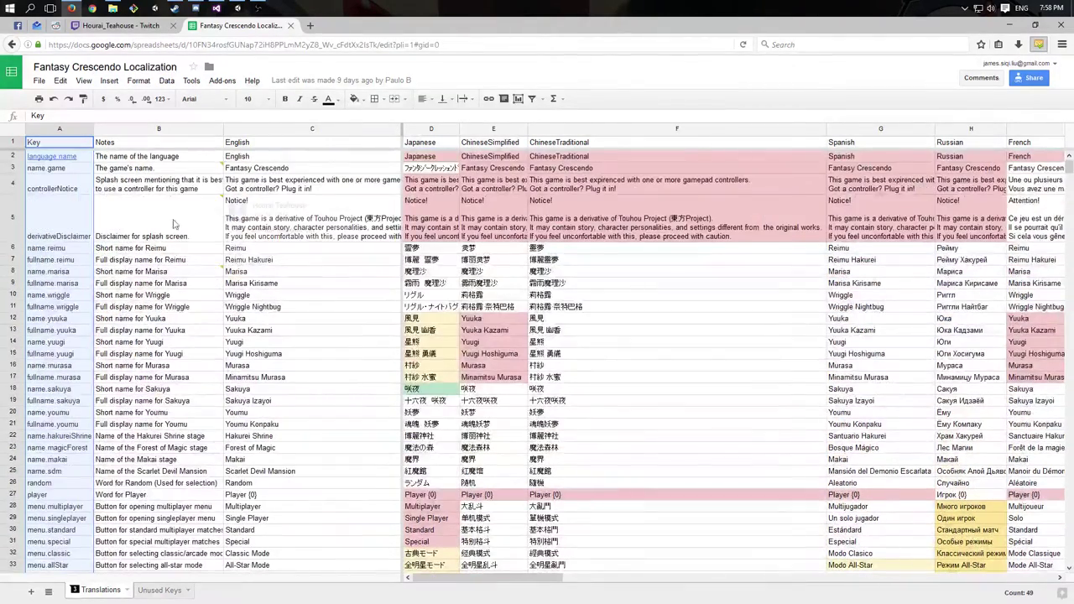
scroll(183, 245, "down", 6)
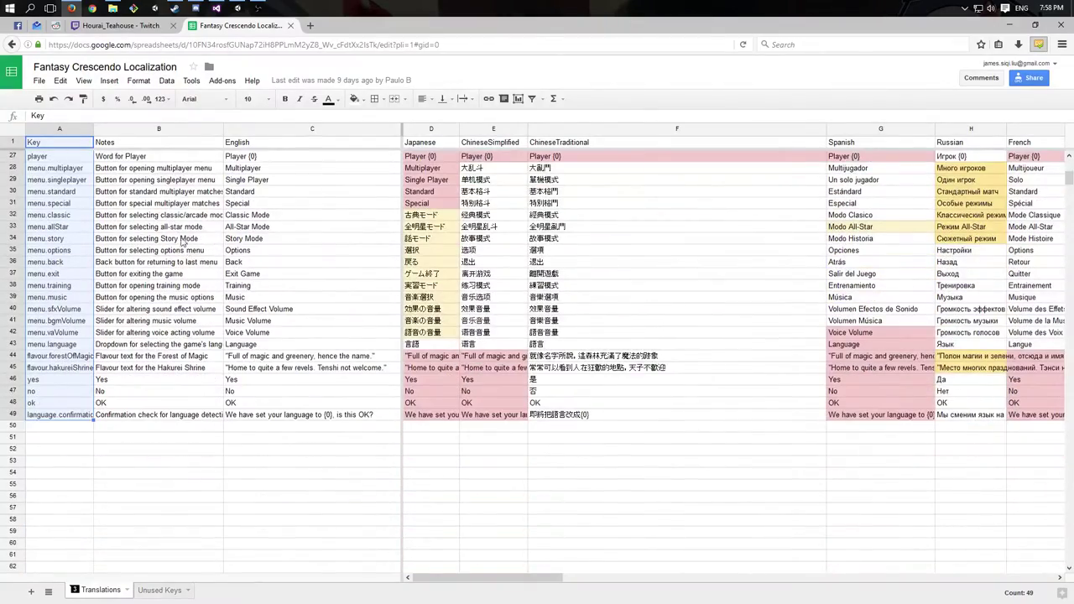
scroll(181, 245, "up", 6)
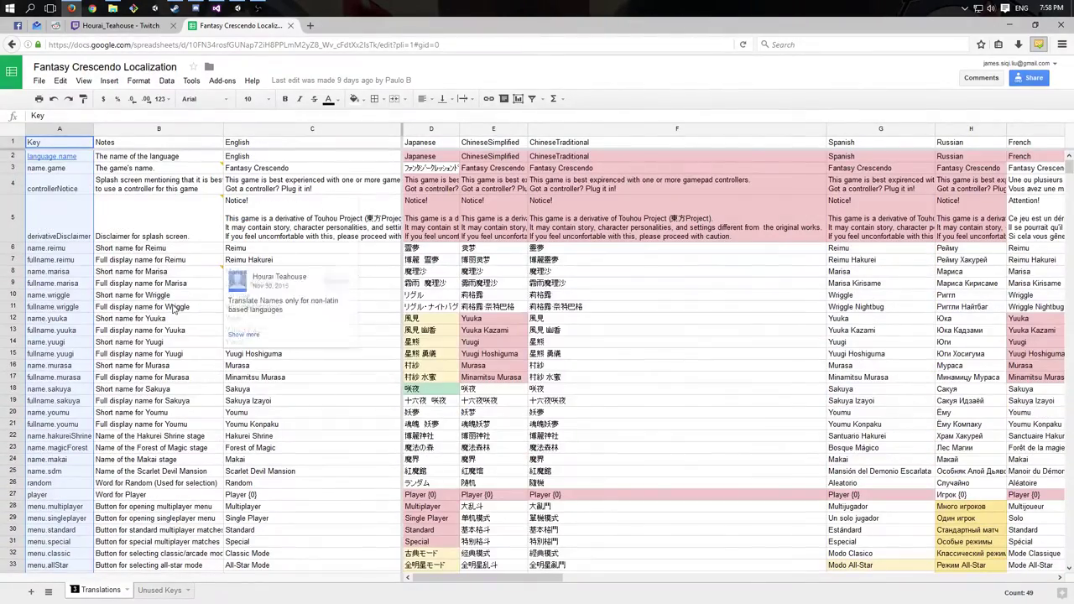
scroll(178, 310, "down", 4)
scroll(180, 309, "up", 4)
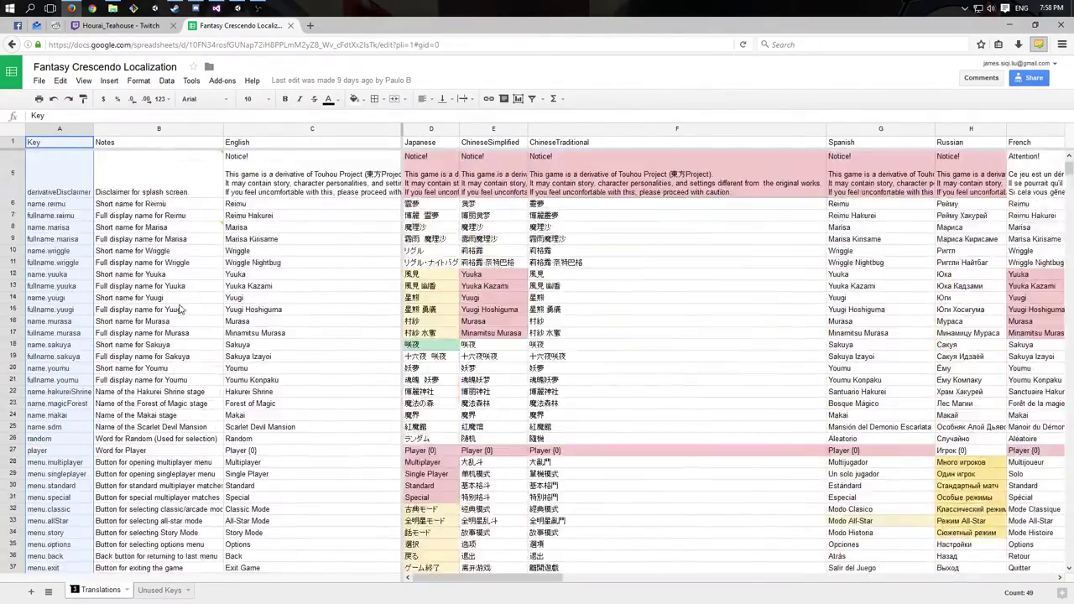
Examine the English column, starting from its header and language name and continuing through the source strings.
left_click(270, 147)
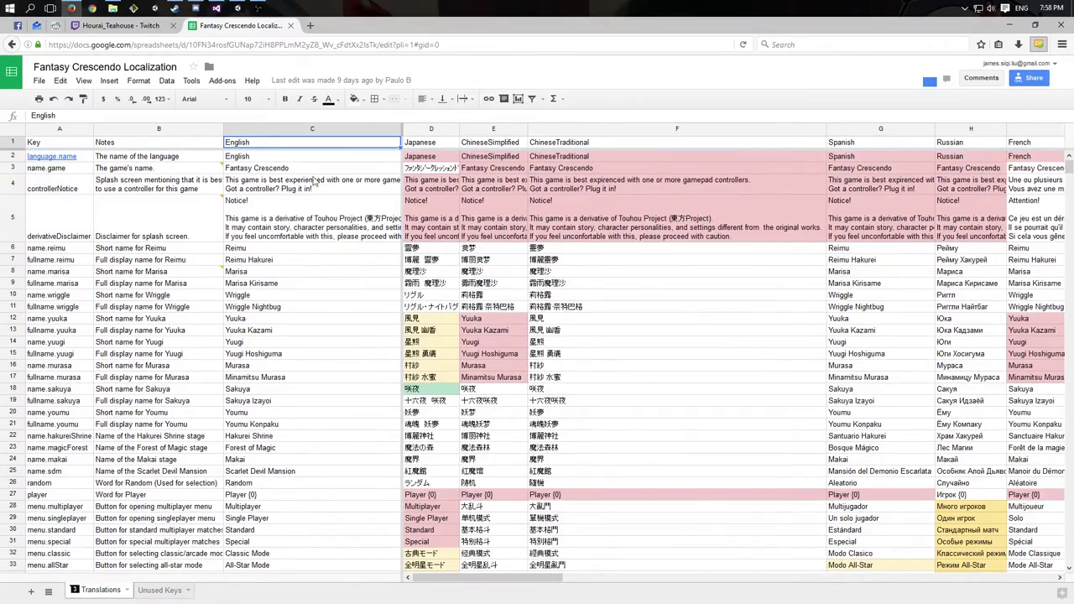
scroll(289, 310, "down", 8)
scroll(289, 317, "up", 8)
left_click(304, 165)
left_click(302, 158)
scroll(305, 239, "down", 10)
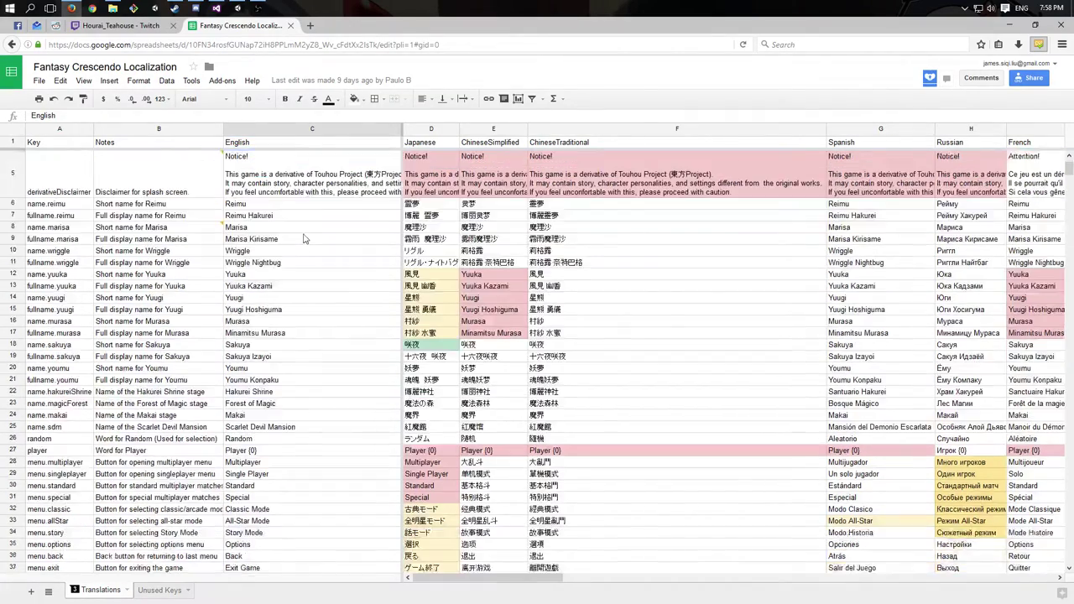
scroll(304, 239, "up", 10)
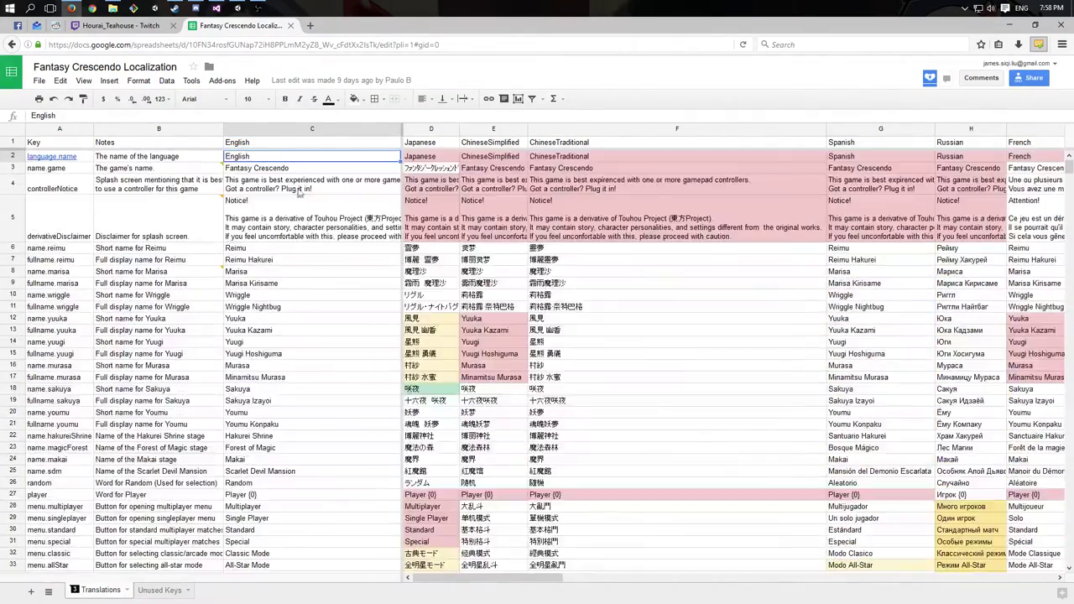
Compare the Key and English columns, and check how the name.reimu entry is translated in Japanese.
left_click(53, 250)
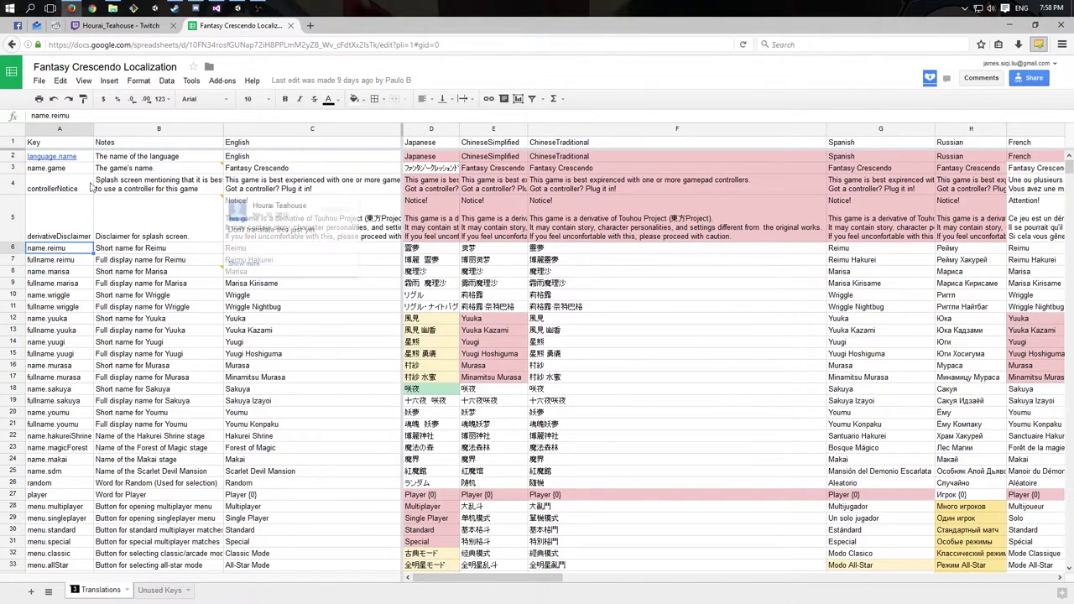
left_click_drag(68, 145, 63, 435)
left_click_drag(284, 147, 299, 448)
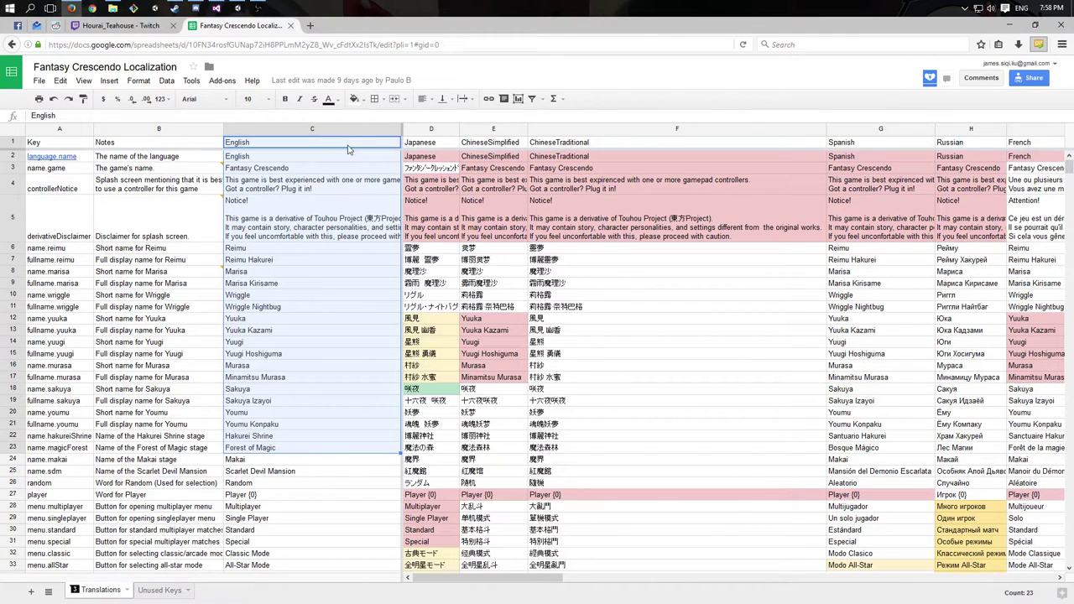
left_click(300, 252)
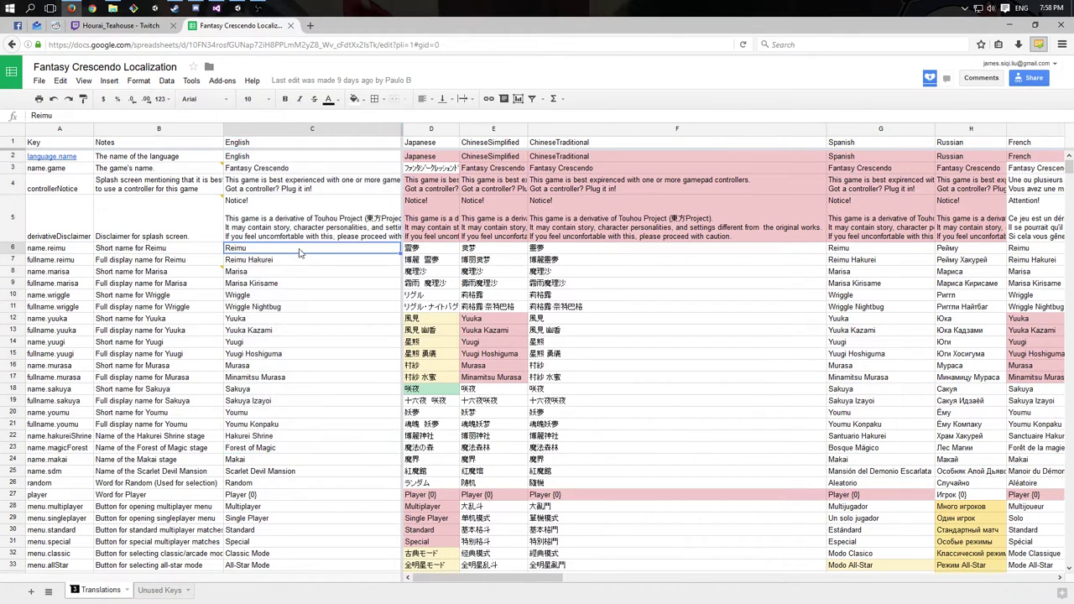
left_click(422, 254)
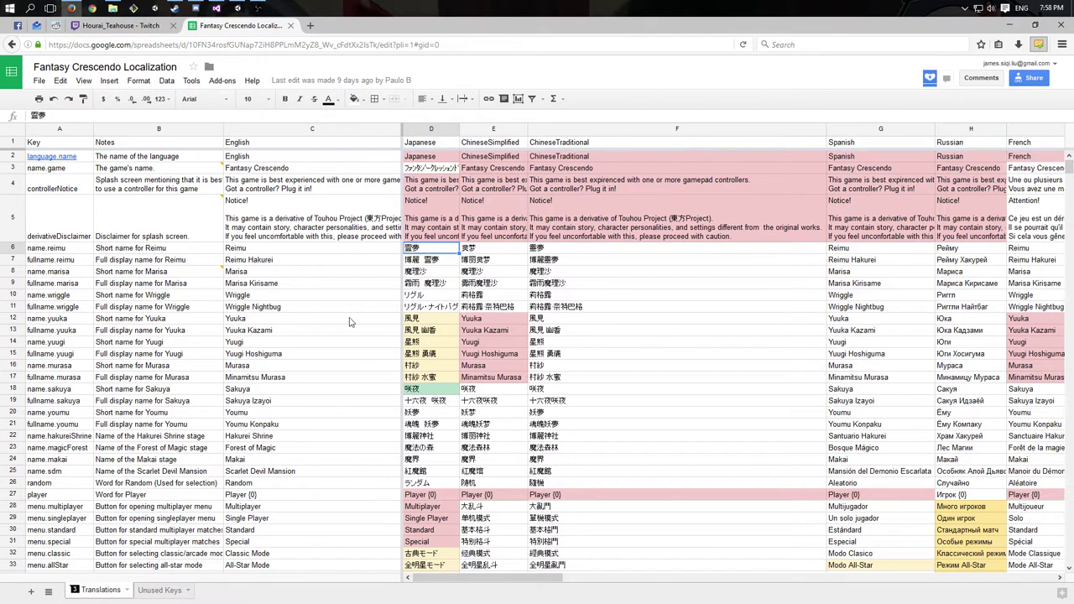
left_click(307, 250)
left_click_drag(306, 193, 319, 405)
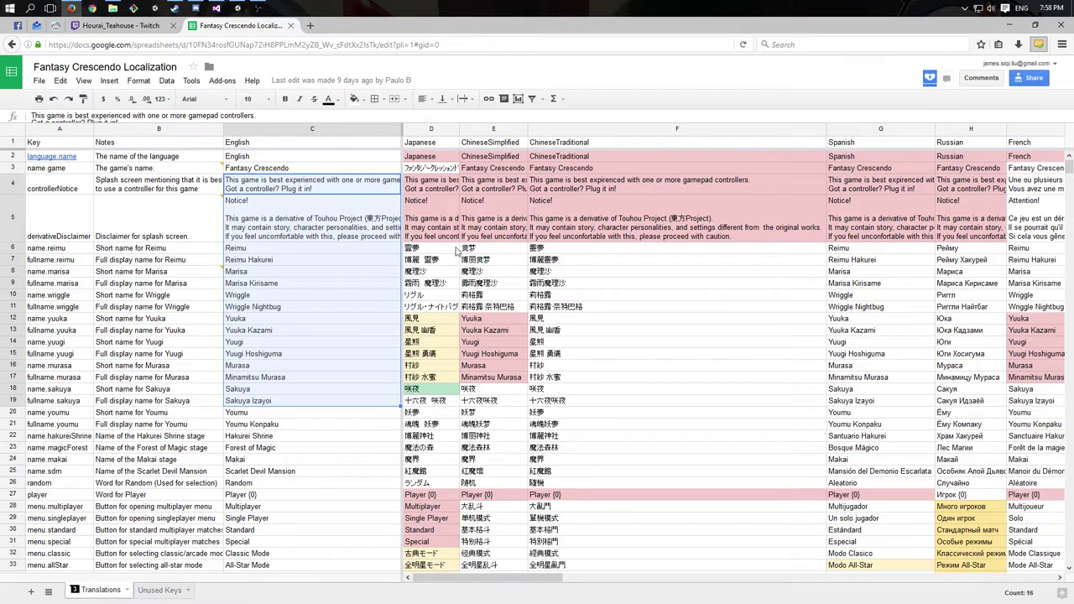
left_click(433, 253)
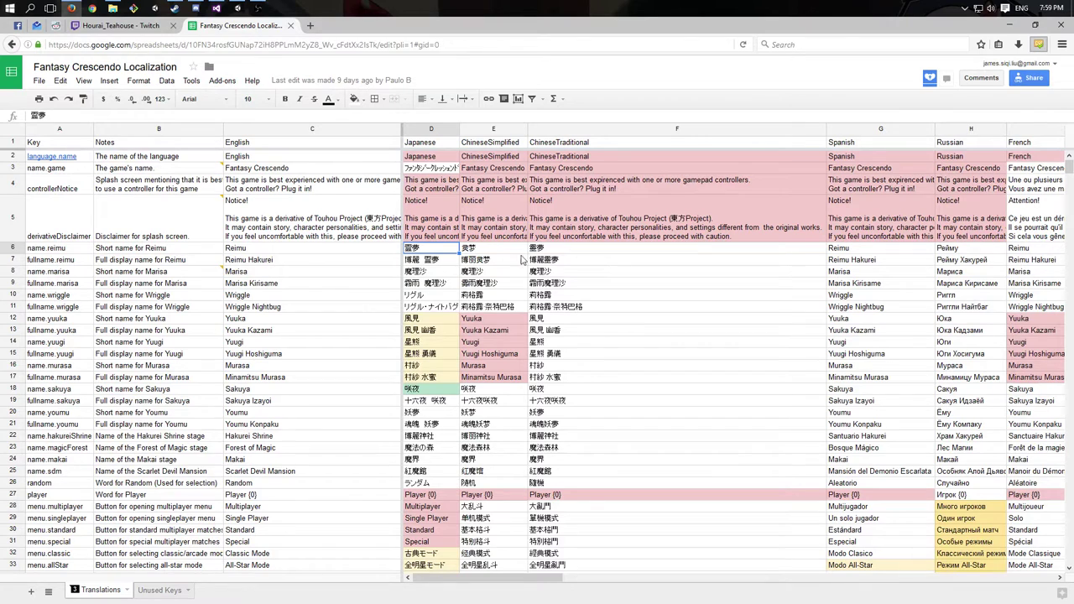
Review the colour-coded translations in the language columns from the name entries through the menu entries.
left_click_drag(538, 570, 512, 577)
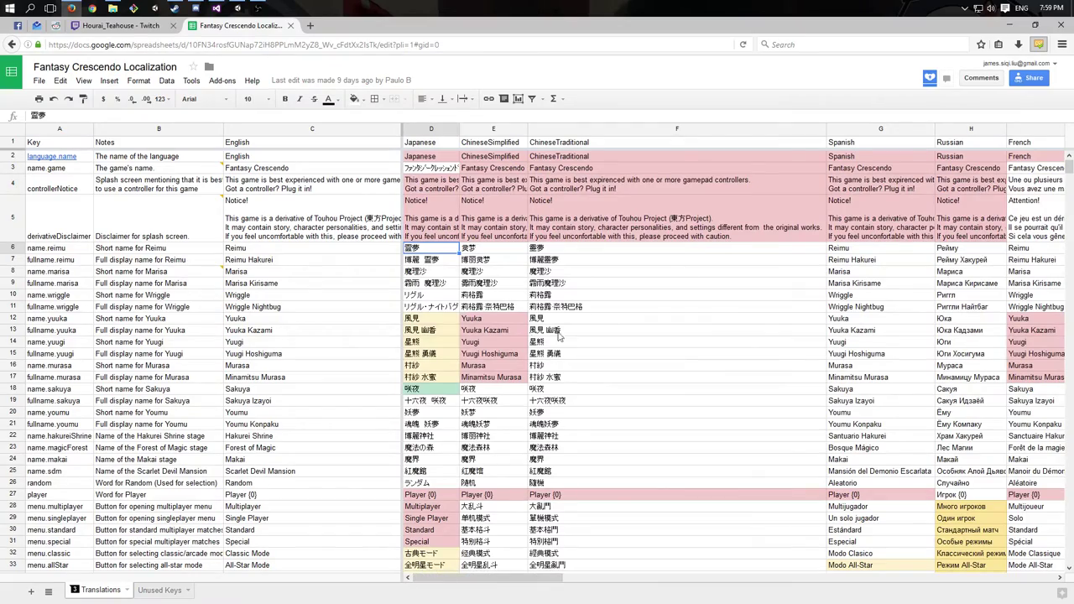
scroll(380, 292, "down", 5)
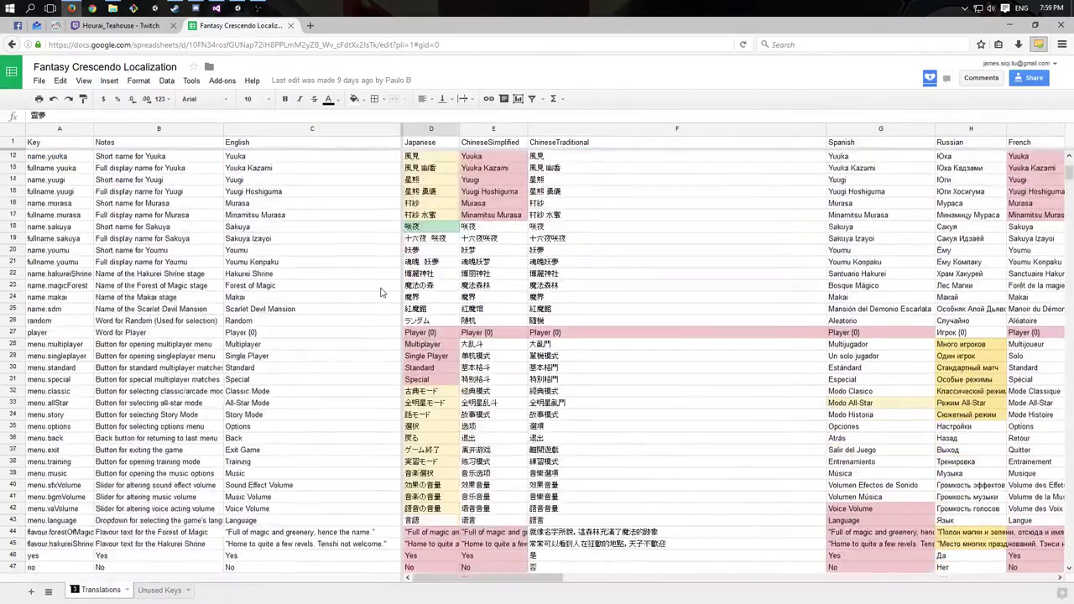
scroll(380, 292, "up", 5)
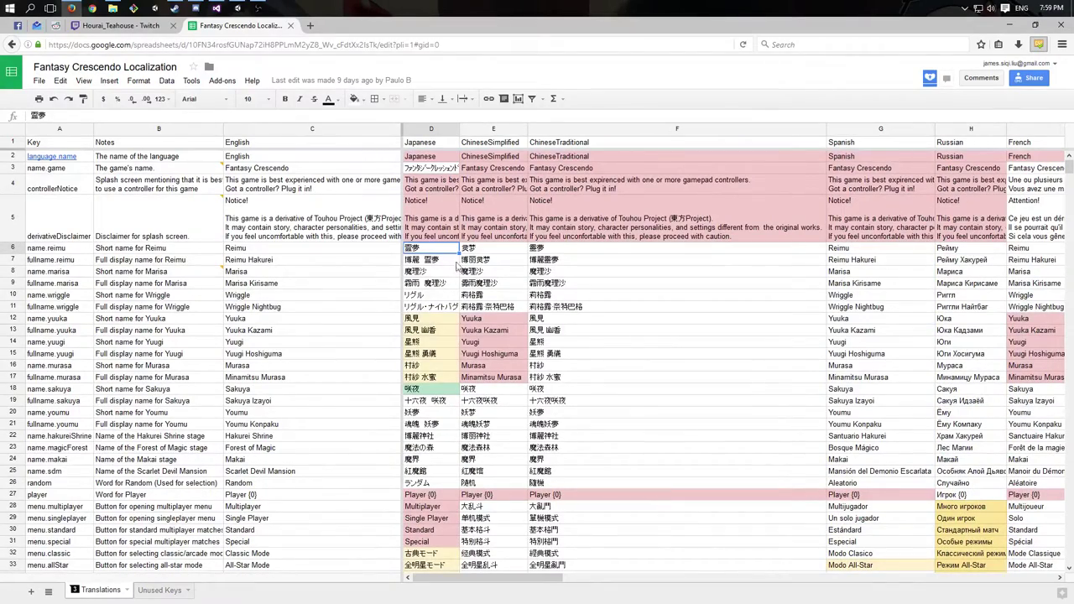
scroll(316, 268, "down", 3)
scroll(316, 268, "down", 4)
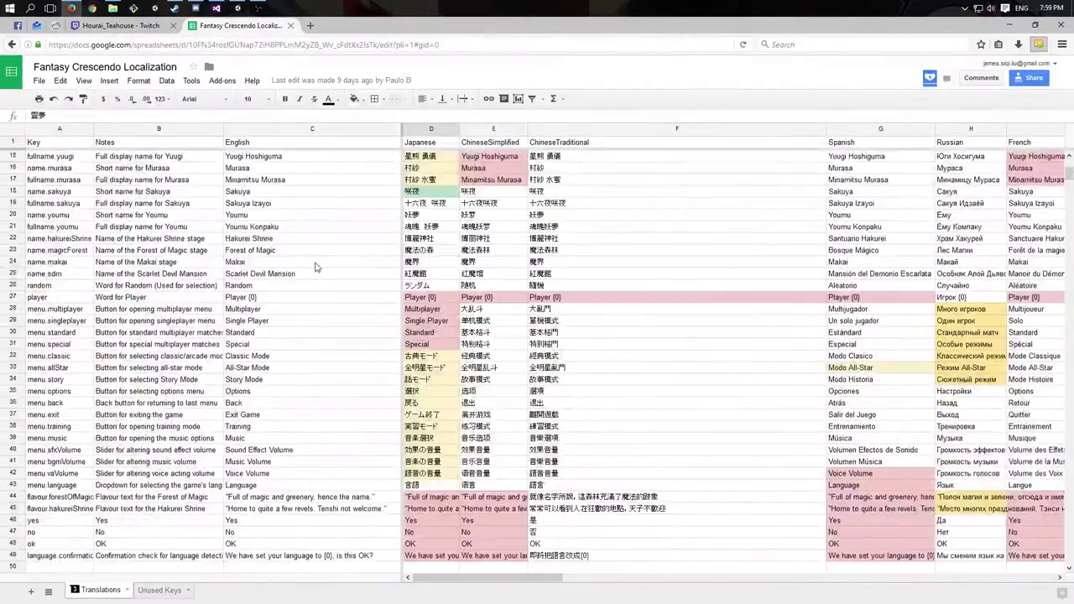
scroll(316, 267, "up", 2)
Inspect the {0} placeholder in the English text of the player key, and look over the surrounding rows.
left_click(316, 265)
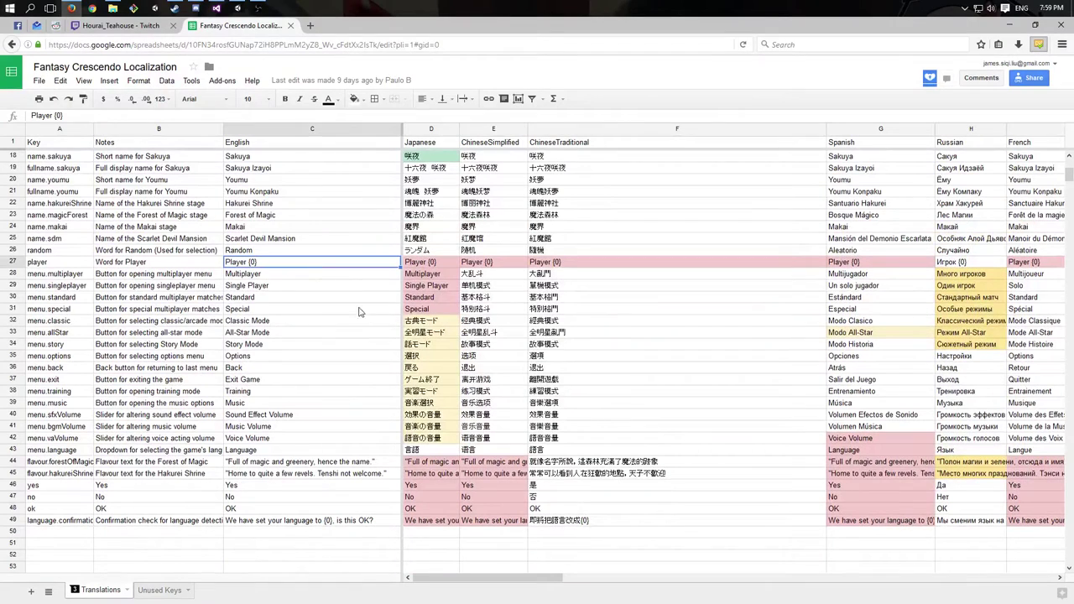
double_click(262, 266)
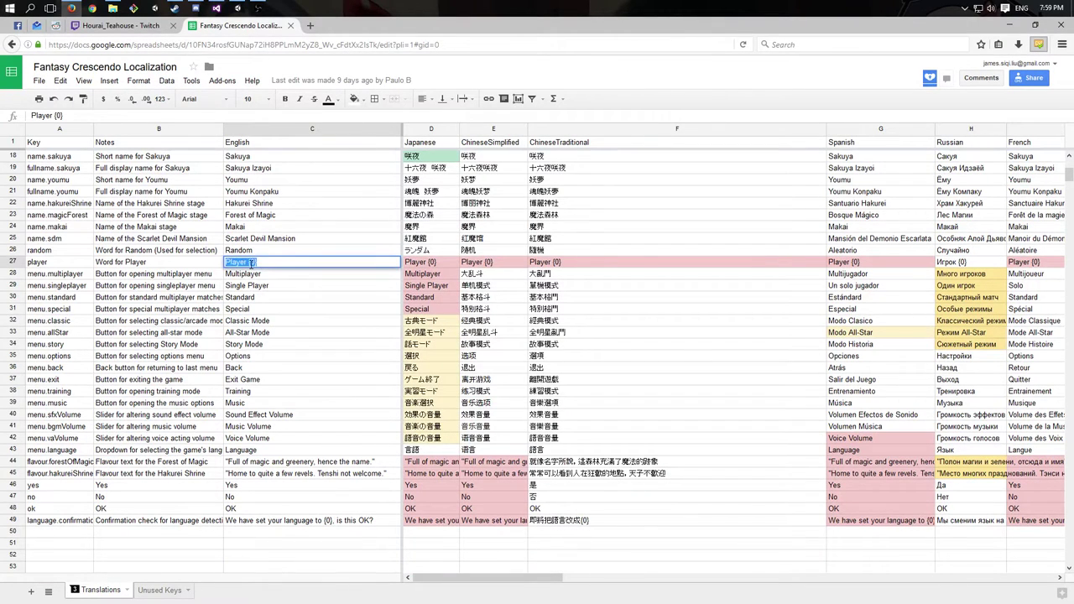
left_click_drag(270, 264, 250, 263)
left_click(266, 264)
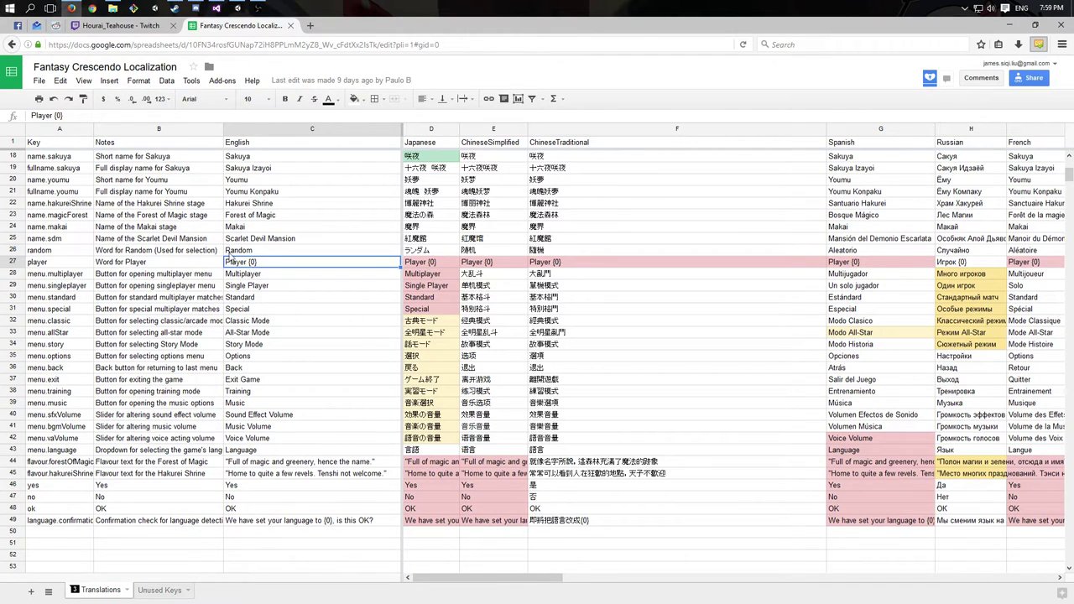
scroll(743, 380, "up", 5)
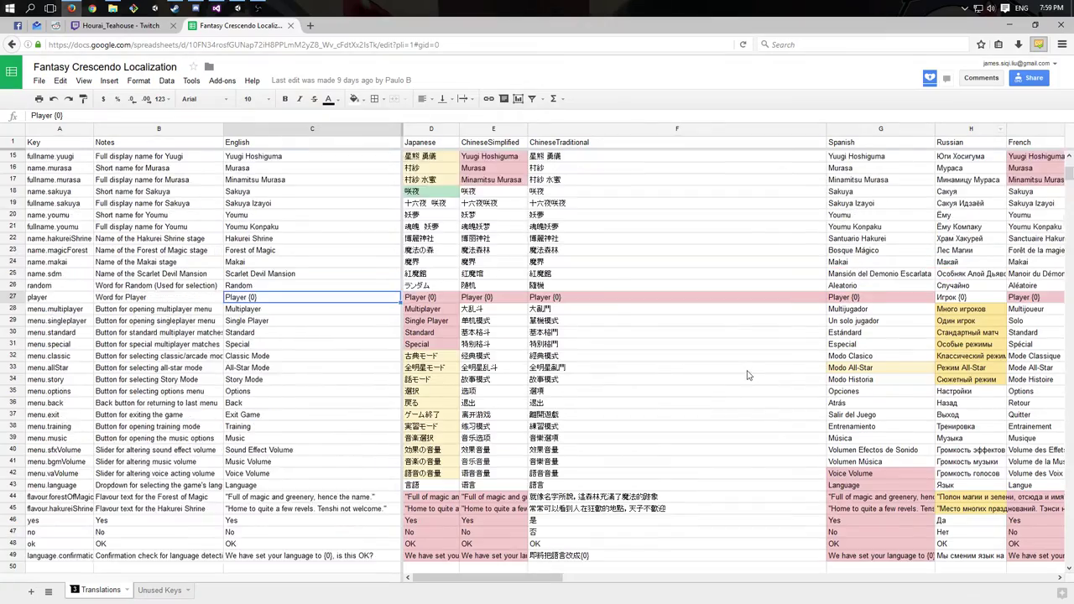
scroll(747, 376, "down", 5)
scroll(752, 376, "down", 4)
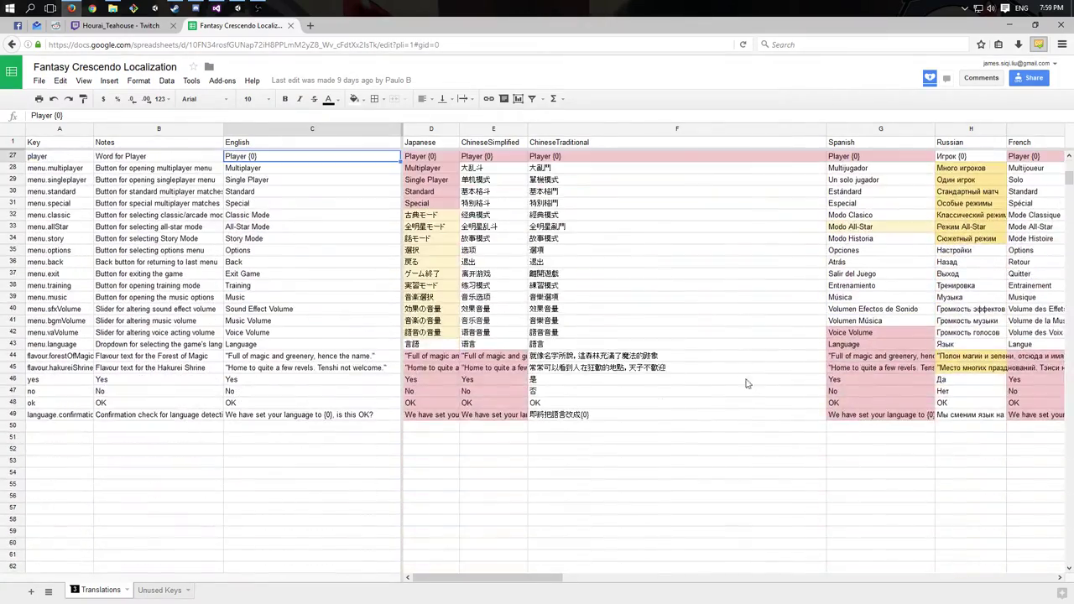
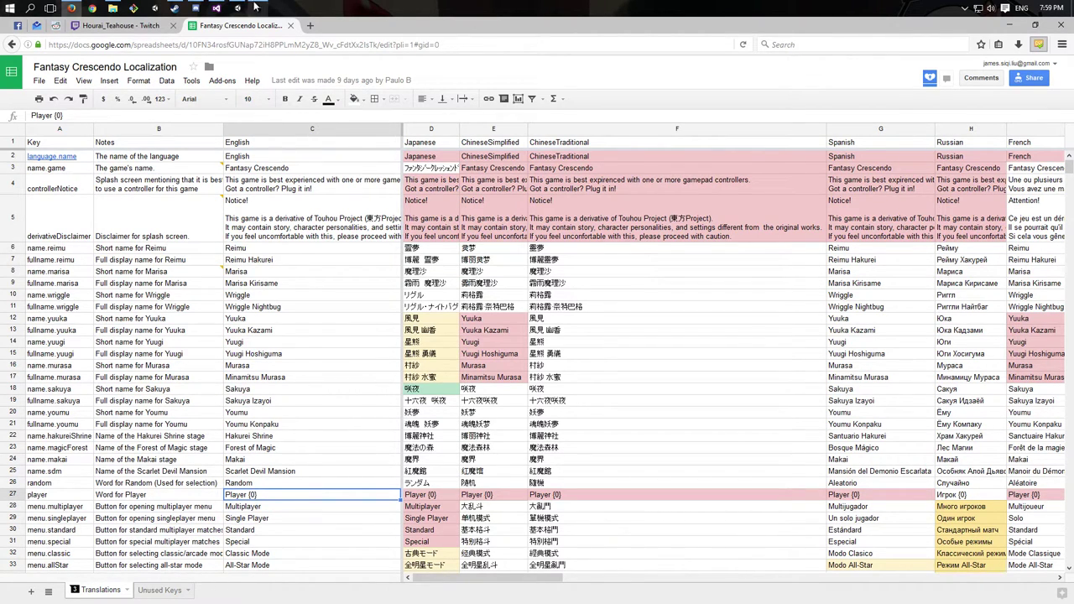
Switch to the Unity editor, clear the project asset search and enlarge the area showing the project assets.
mouse_move(241, 8)
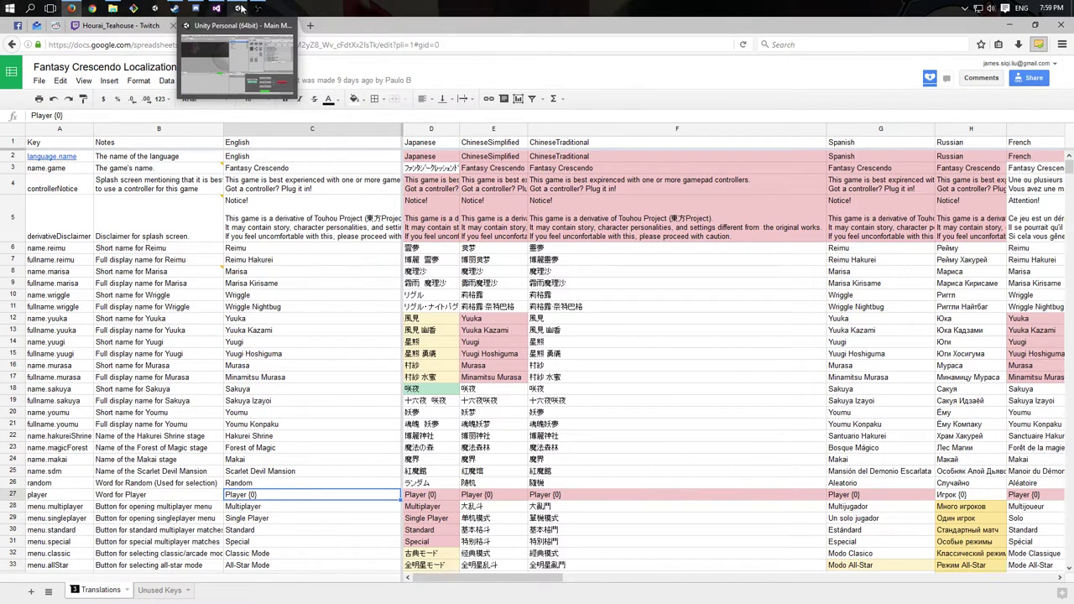
left_click(241, 9)
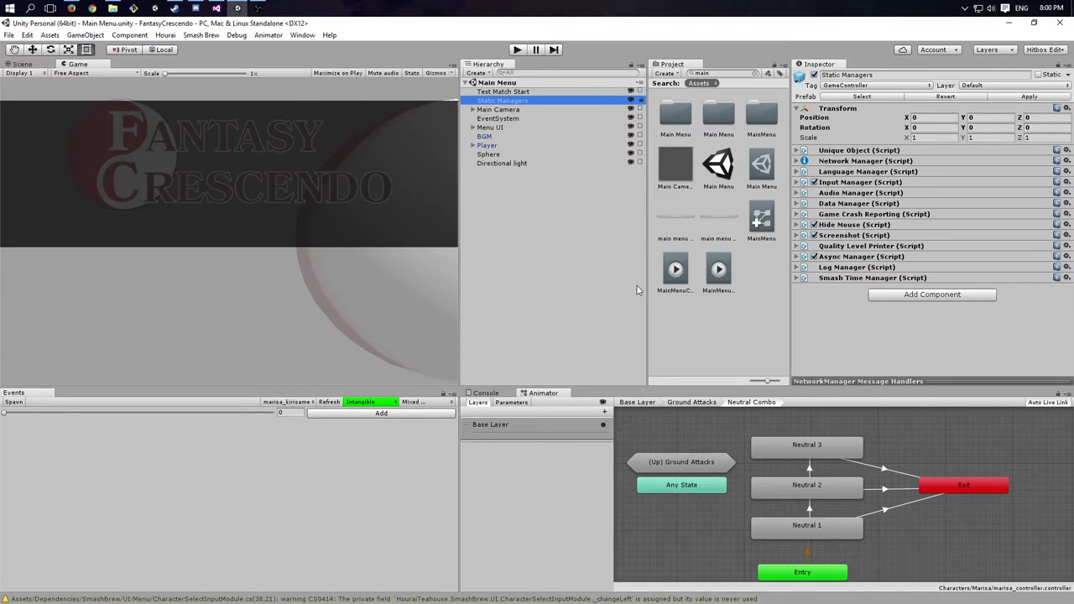
left_click(725, 74)
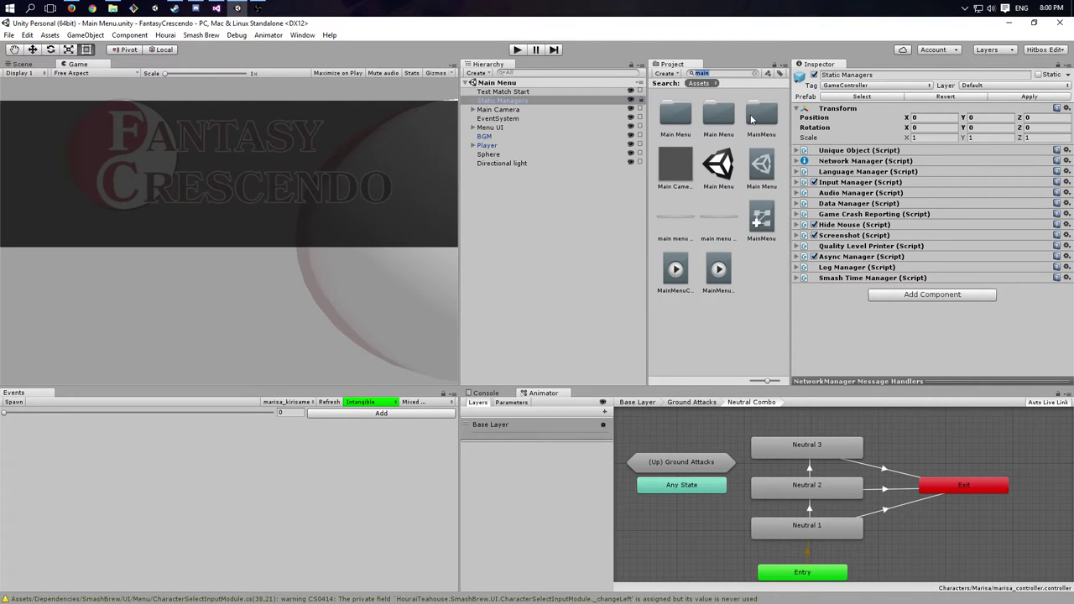
key("BackSpace")
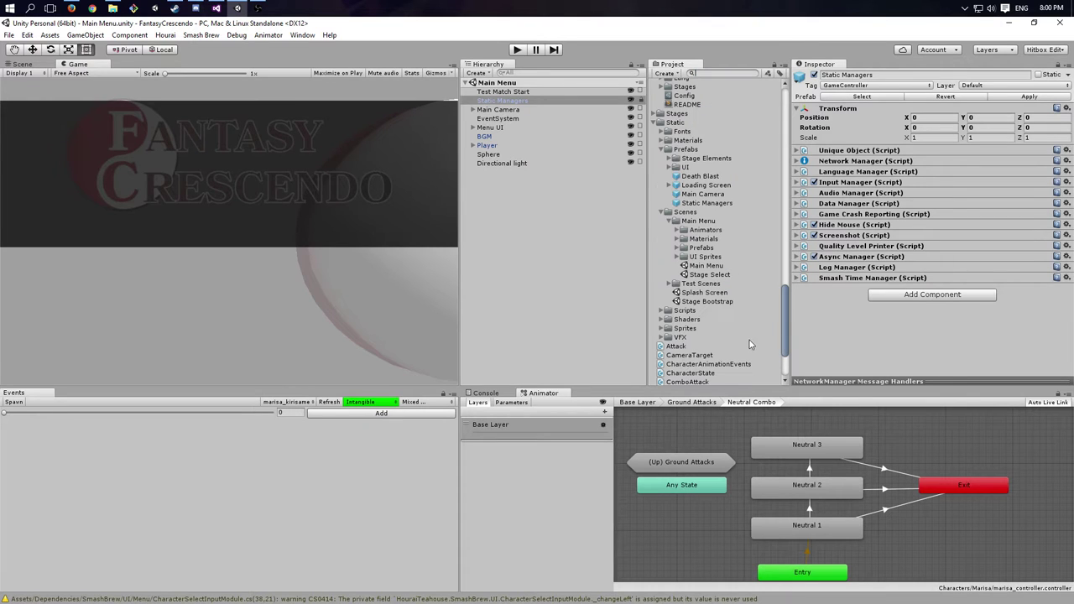
left_click_drag(734, 384, 739, 455)
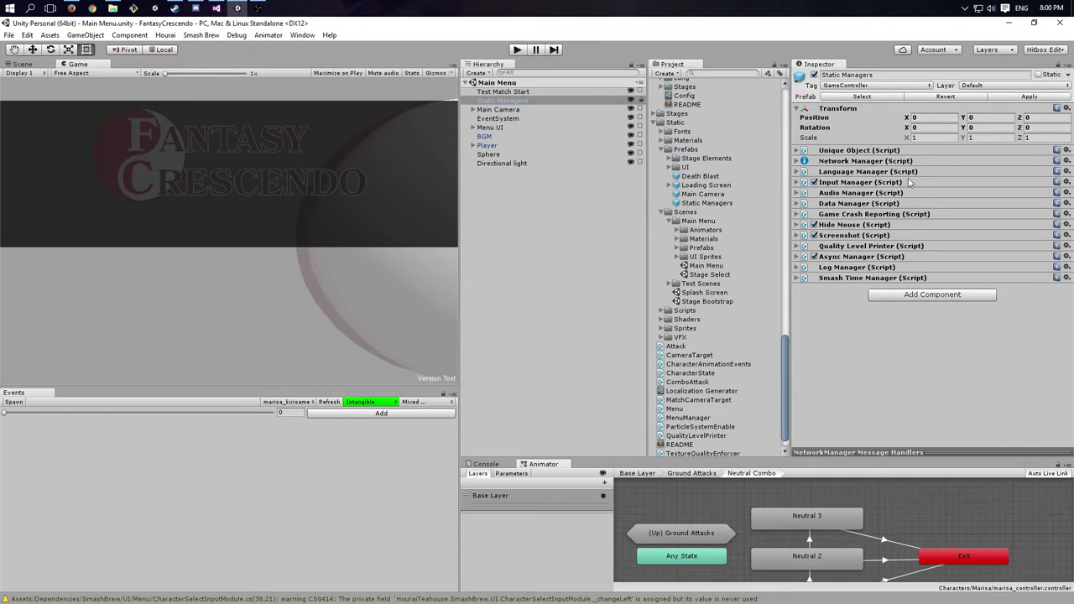
Run the Main Menu scene in play mode, and expand the Language Manager of Static Managers to open its Current Language options.
left_click(517, 50)
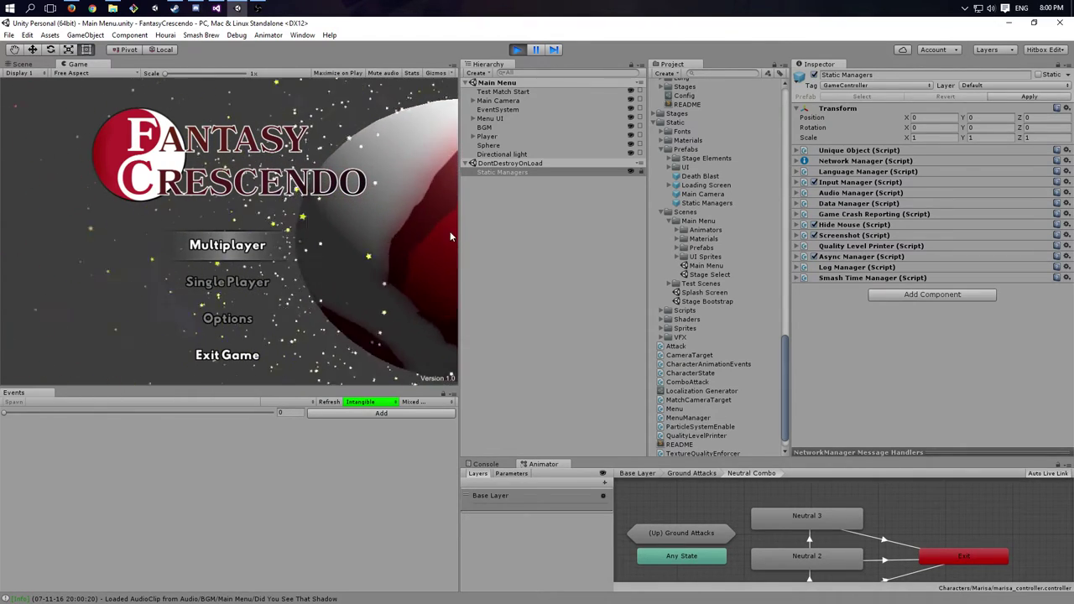
left_click(873, 173)
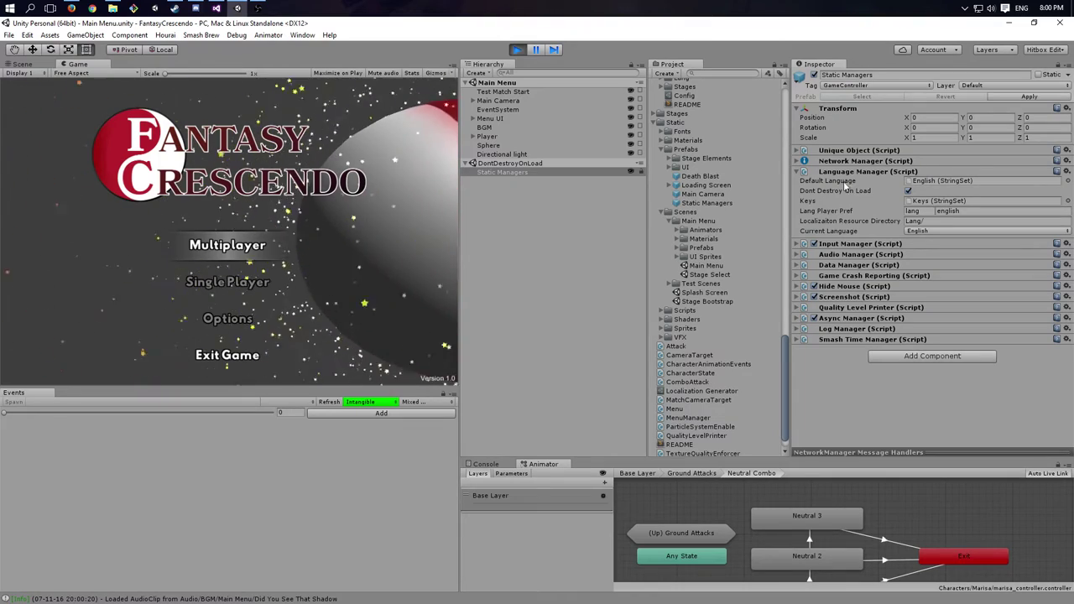
left_click(933, 231)
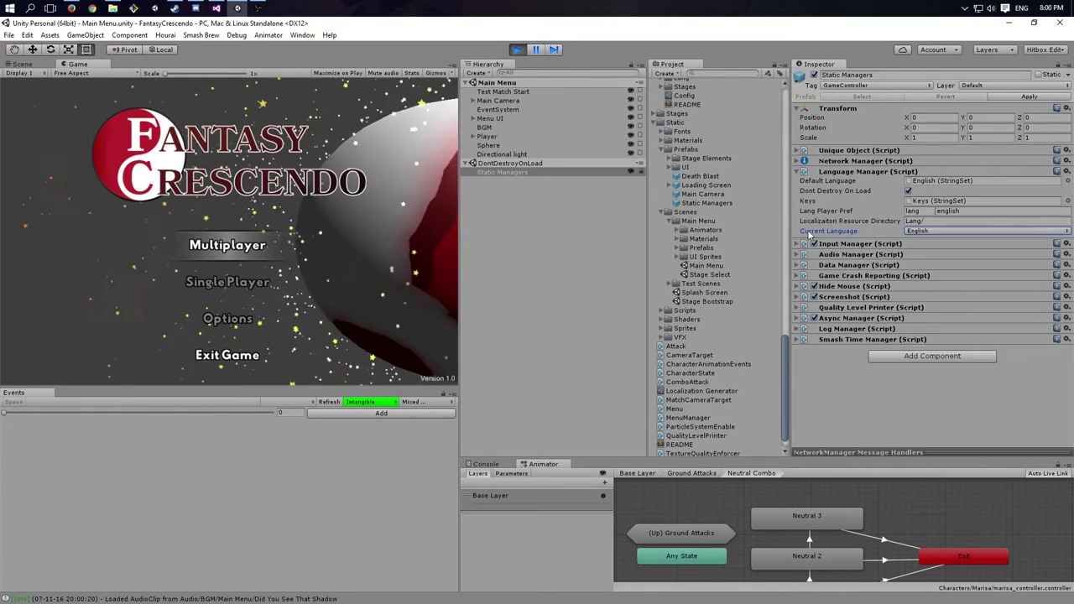
Switch the running game's Current Language to Chines Simplified, French and Russian in turn, and set it back to English.
left_click(931, 233)
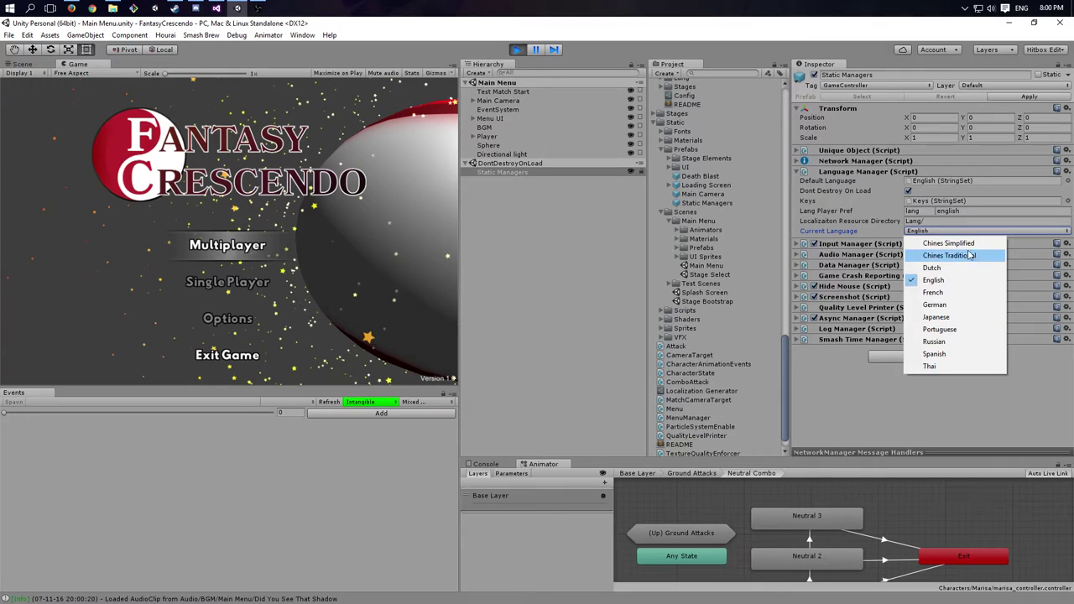
left_click(967, 244)
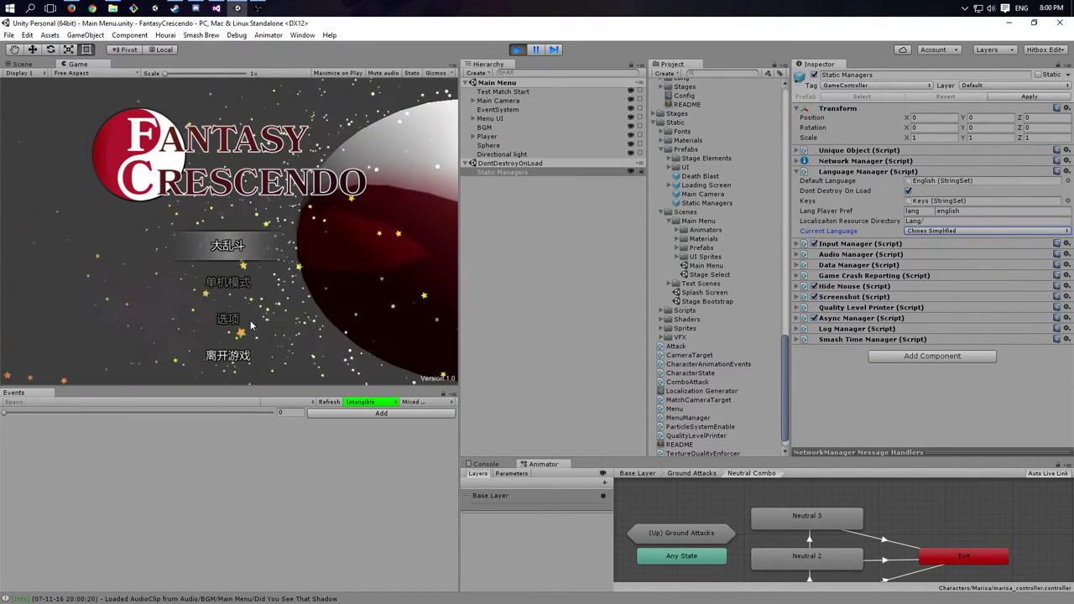
left_click(939, 231)
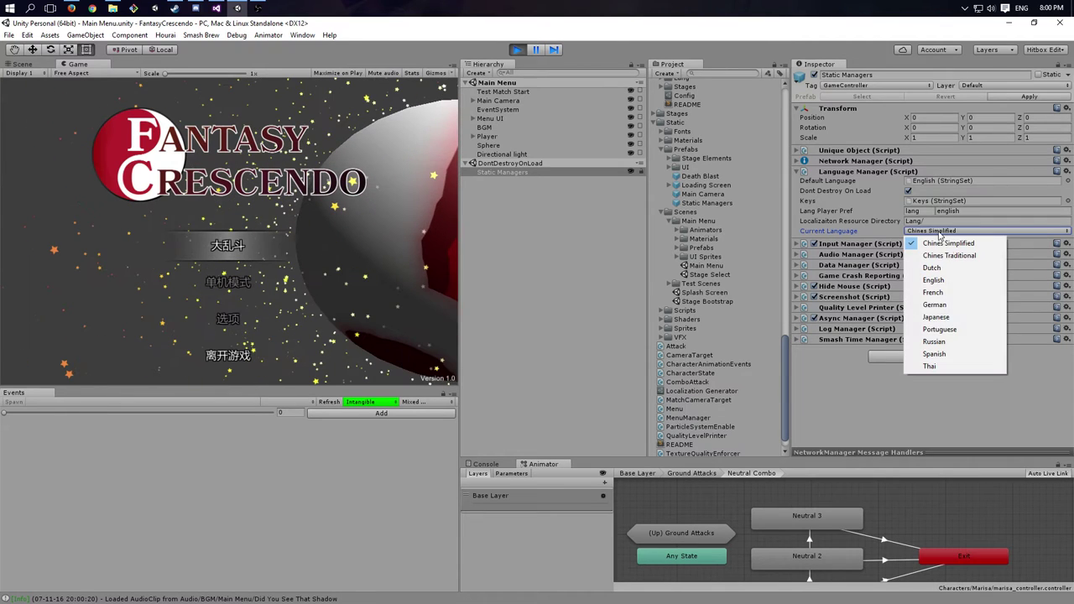
left_click(933, 292)
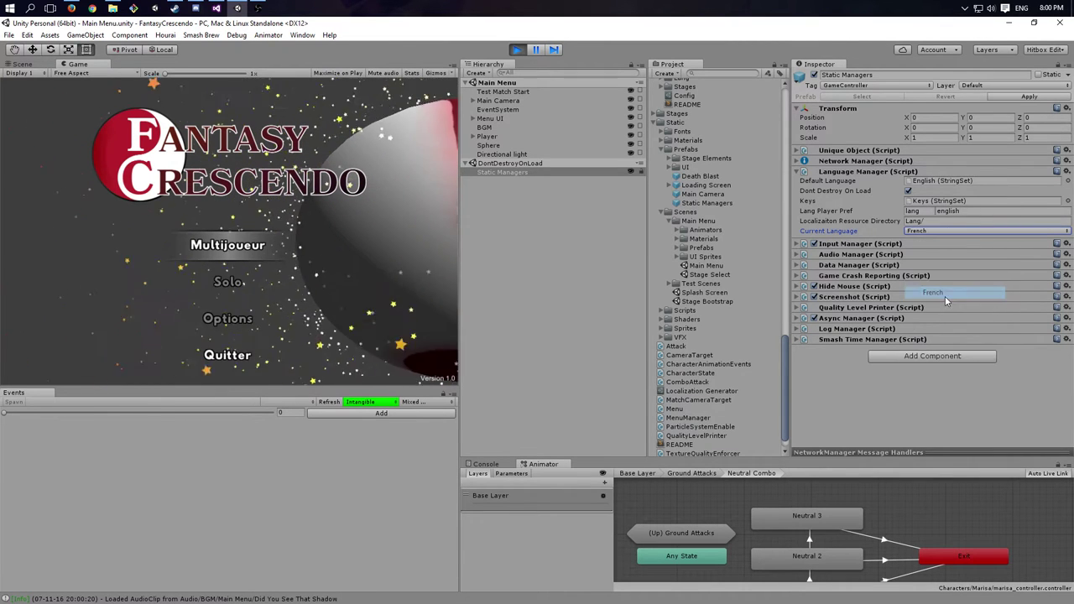
left_click(956, 232)
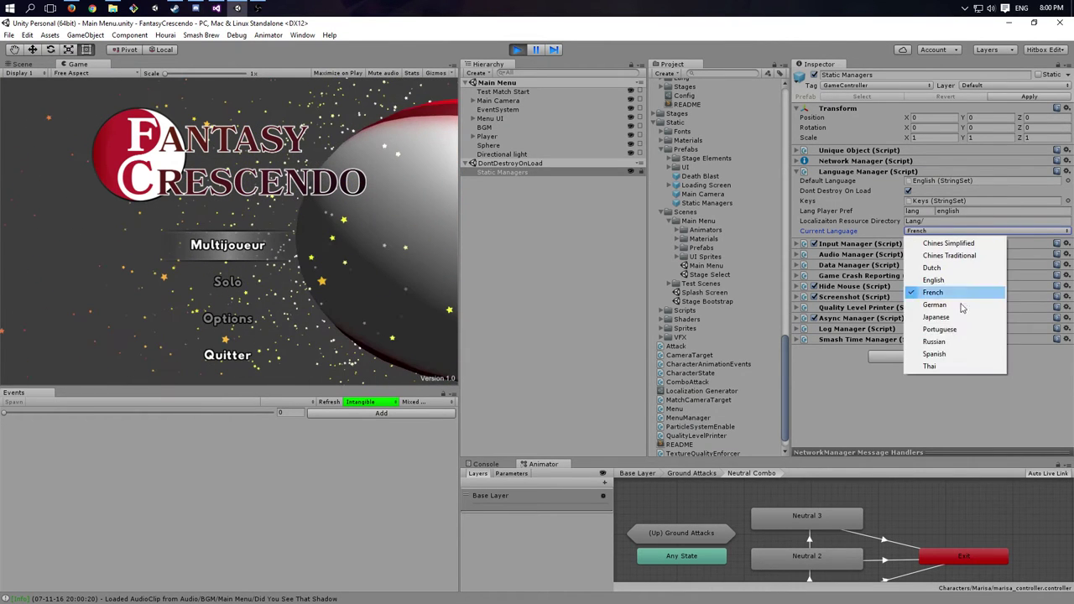
left_click(947, 344)
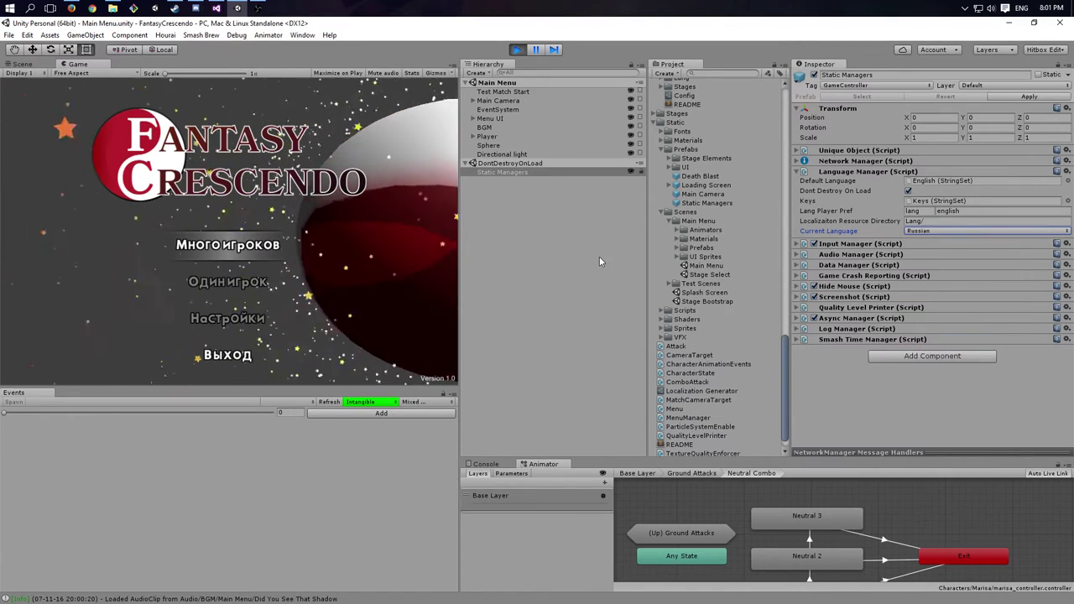
left_click(959, 234)
left_click(956, 283)
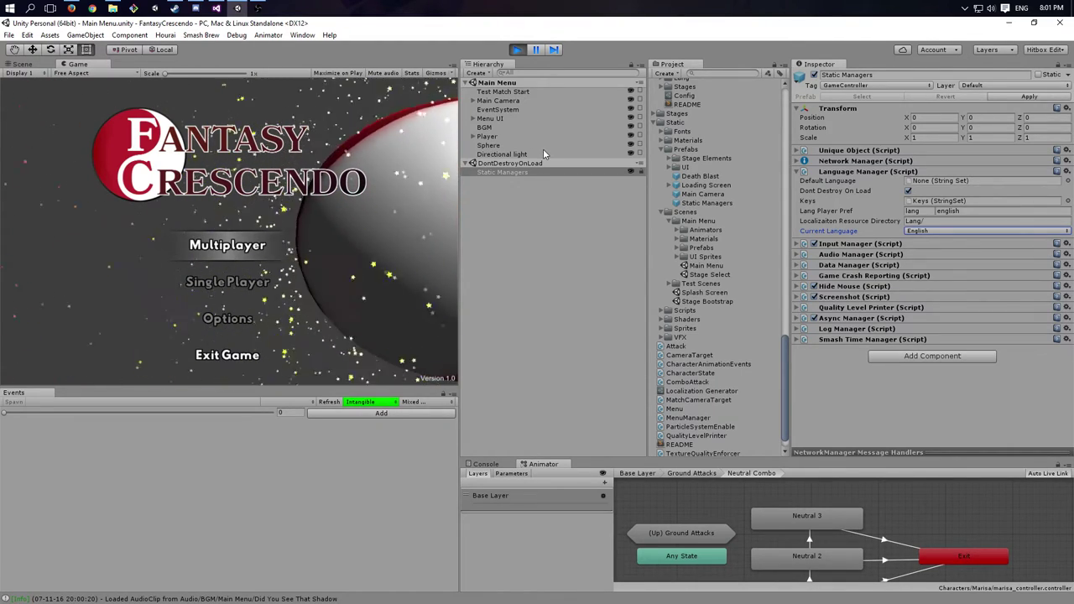
Expand Menu UI in the scene hierarchy and select the Text object of the Multiplayer button.
left_click(474, 119)
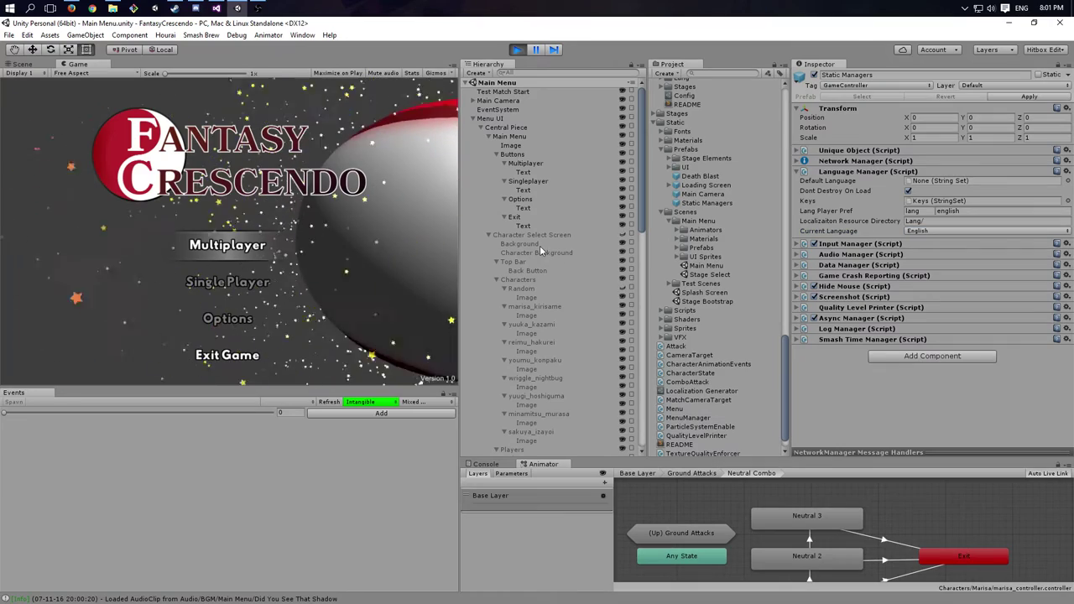
left_click(511, 136)
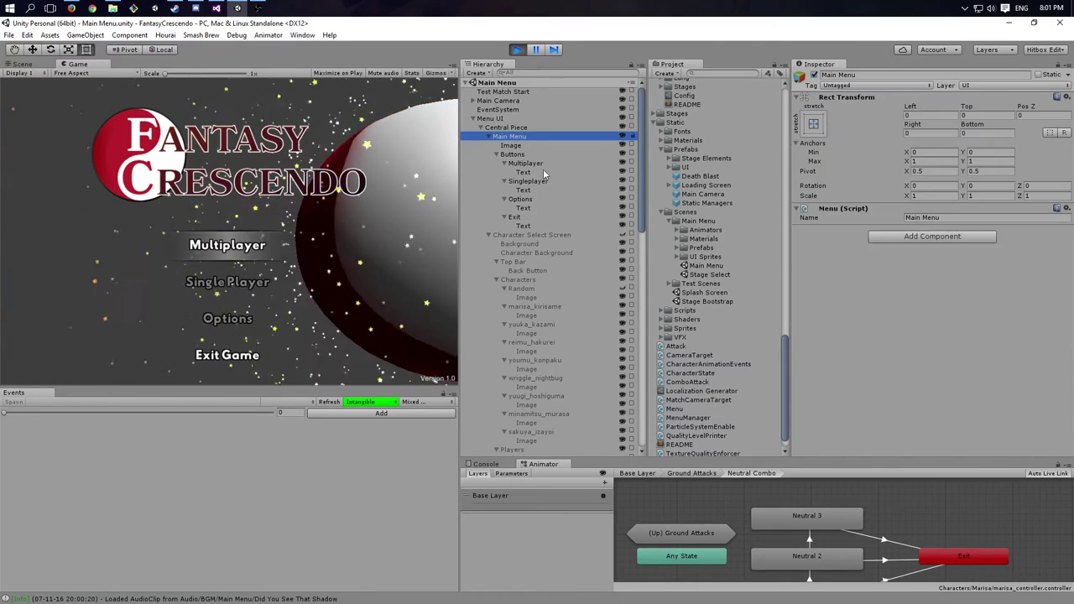
left_click(541, 172)
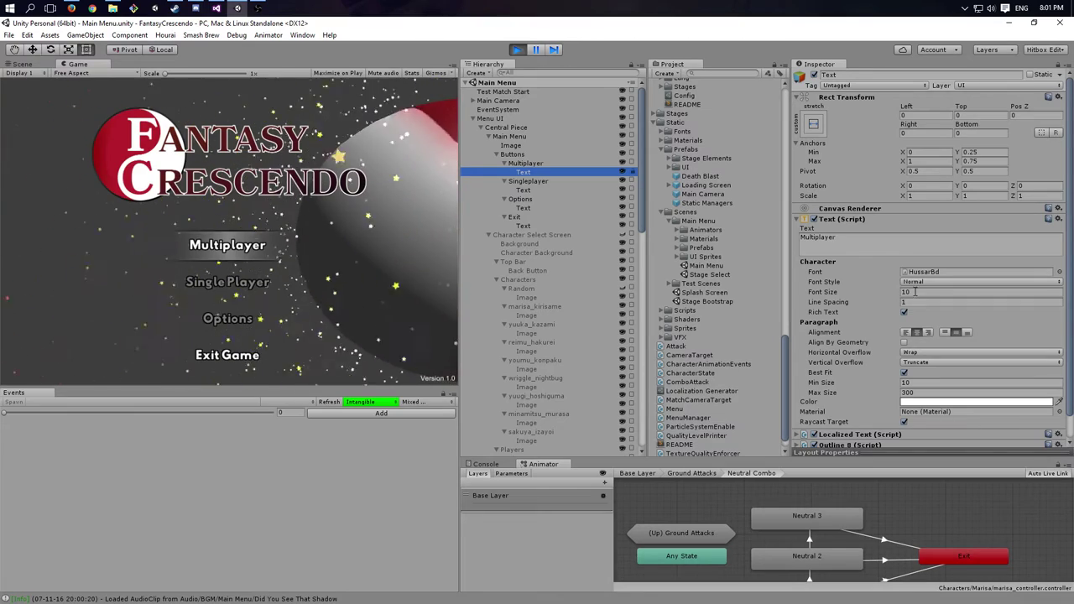
Expand the Localized Text component of the Multiplayer text and inspect its text reference and its key.
left_click(851, 433)
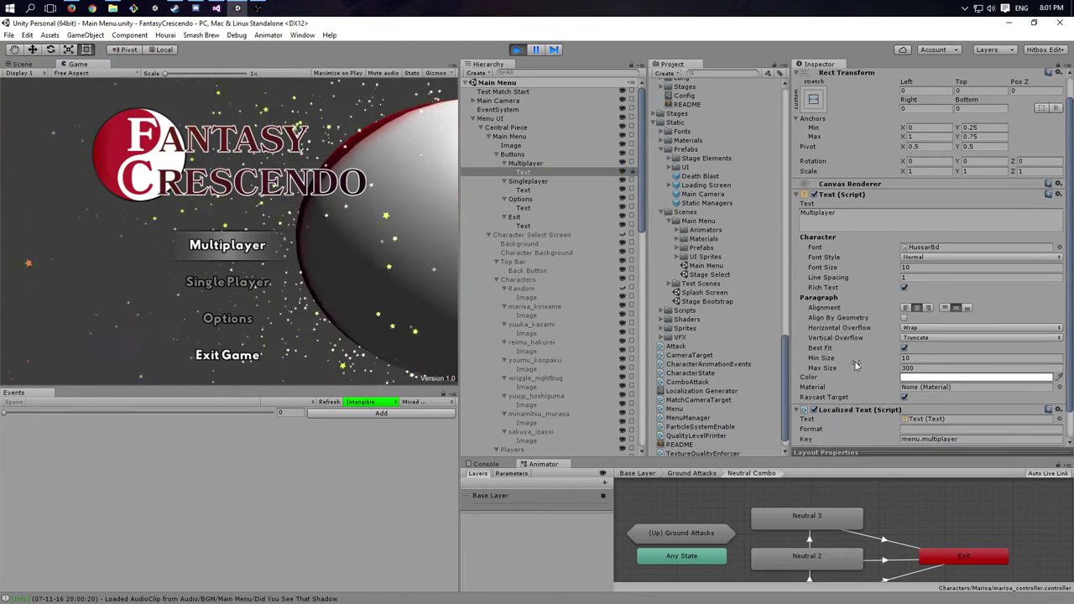
scroll(856, 355, "down", 2)
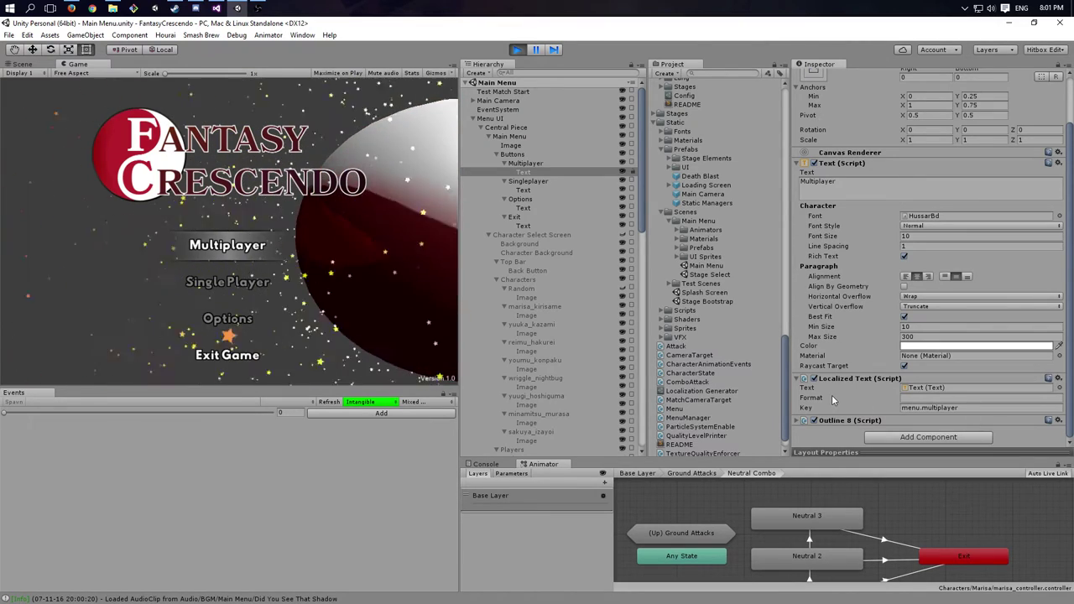
left_click(929, 387)
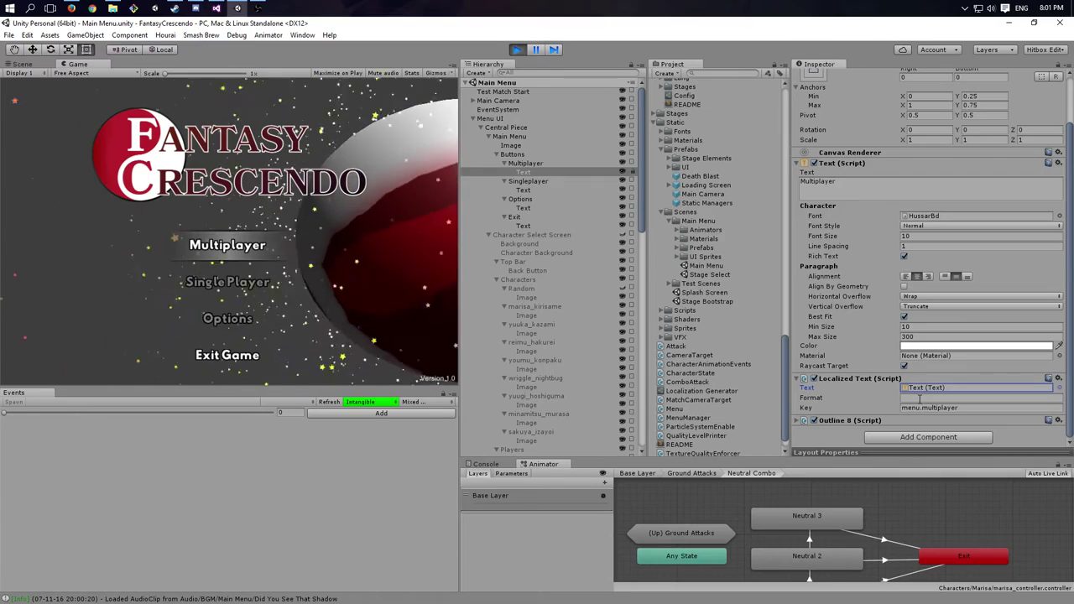
left_click(868, 410)
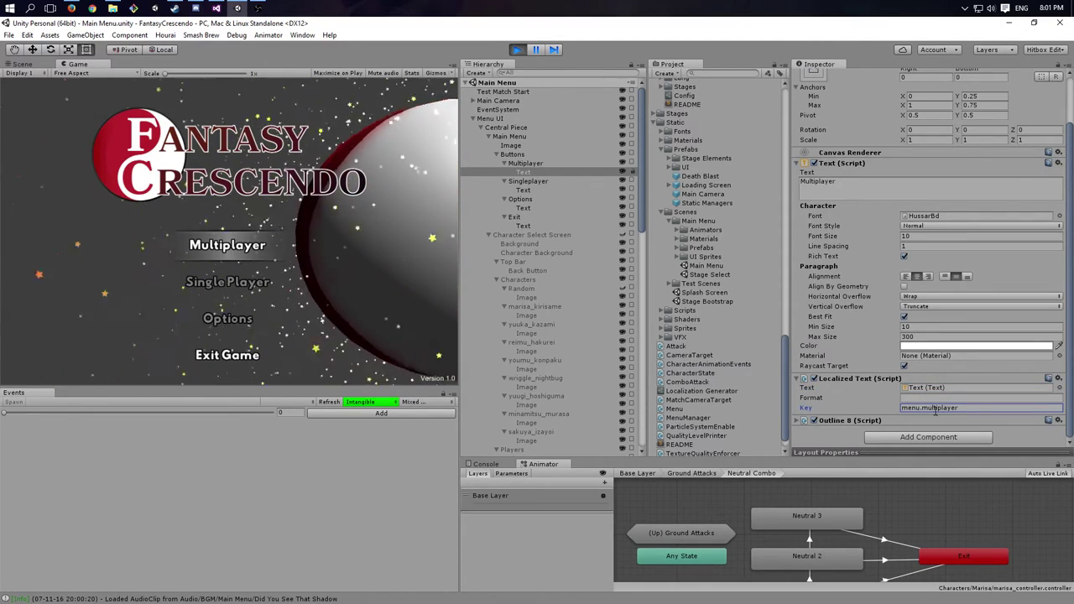
Stop play mode and find the menu.multiplayer key with its English text in the localization spreadsheet in Firefox.
left_click(515, 50)
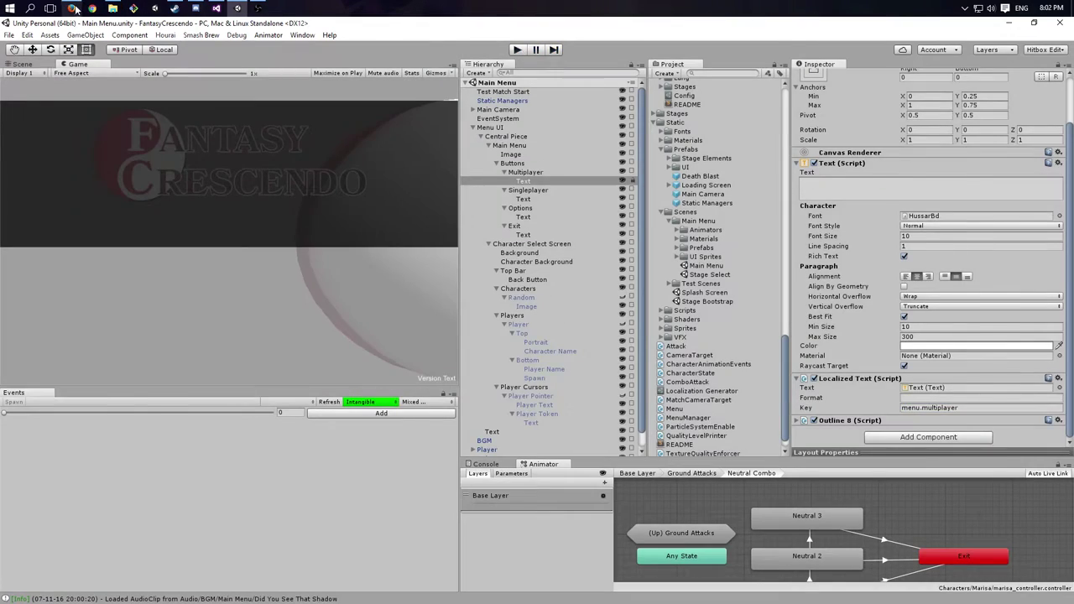
left_click(73, 8)
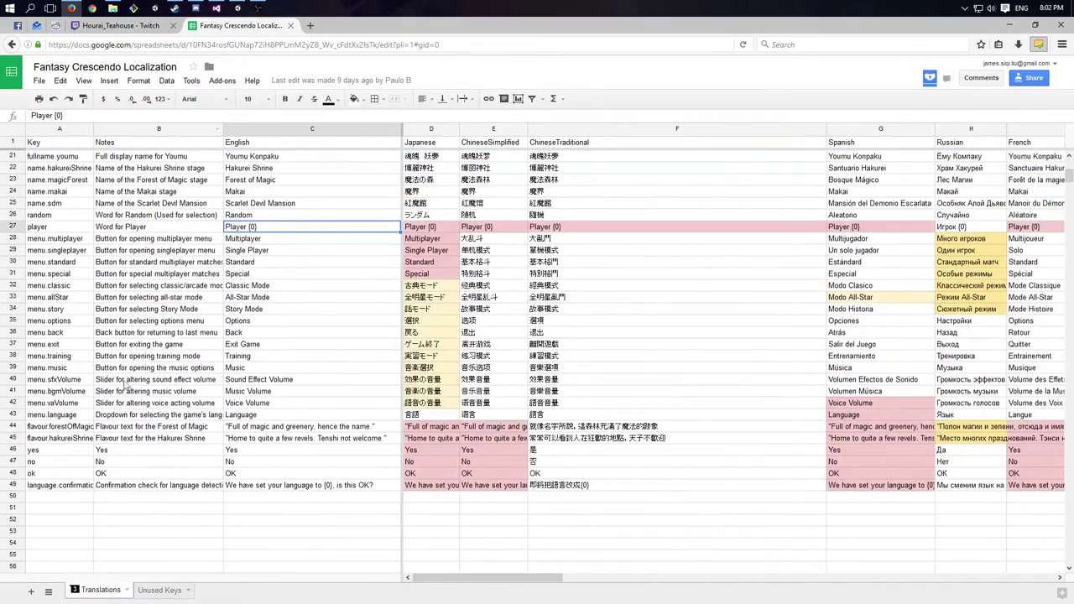
scroll(69, 329, "up", 2)
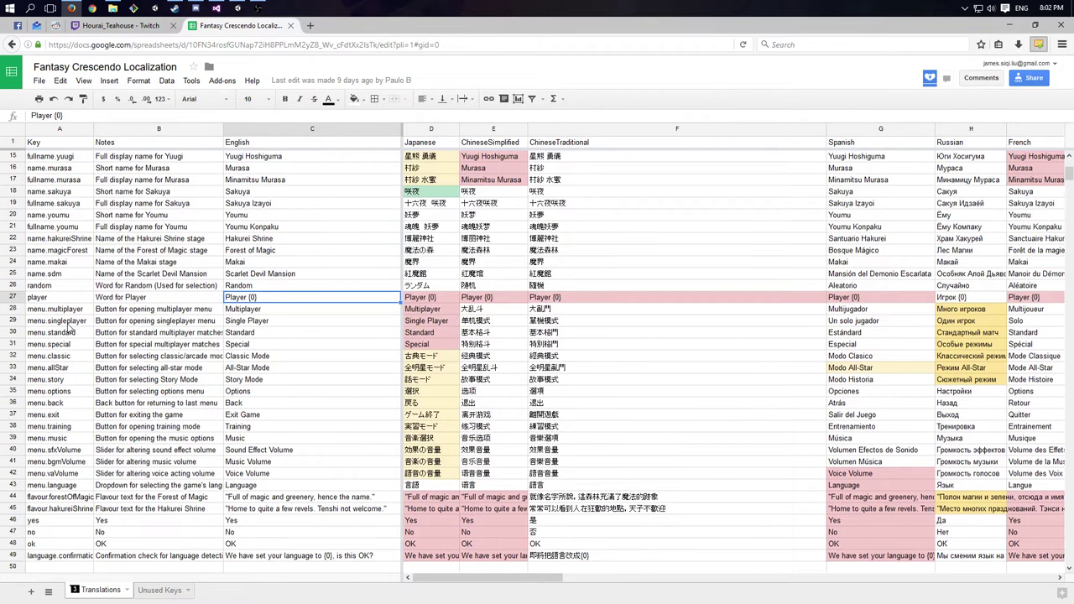
left_click(54, 311)
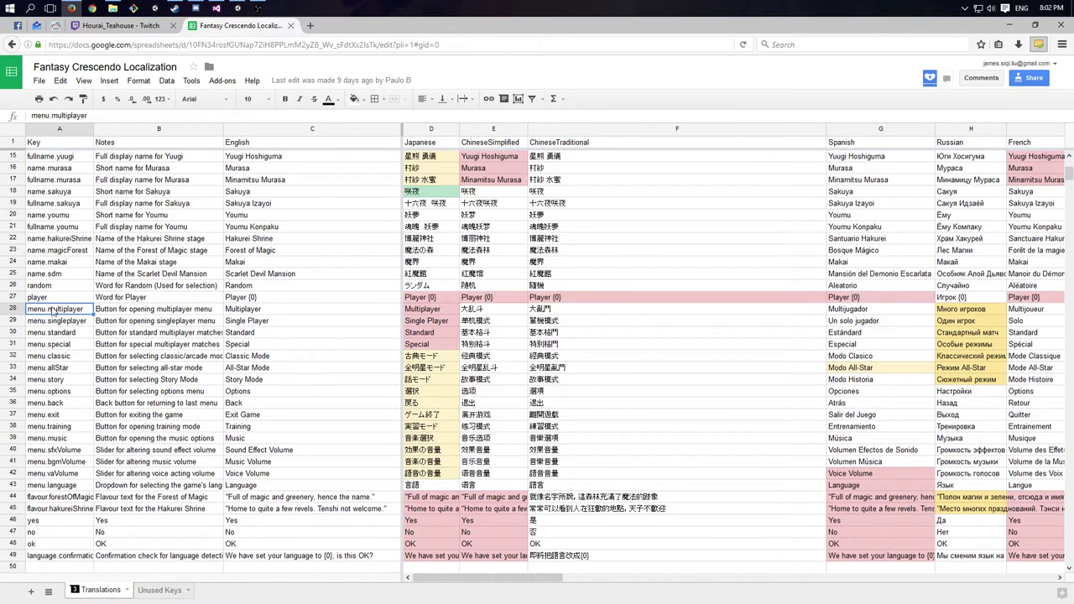
left_click(256, 312)
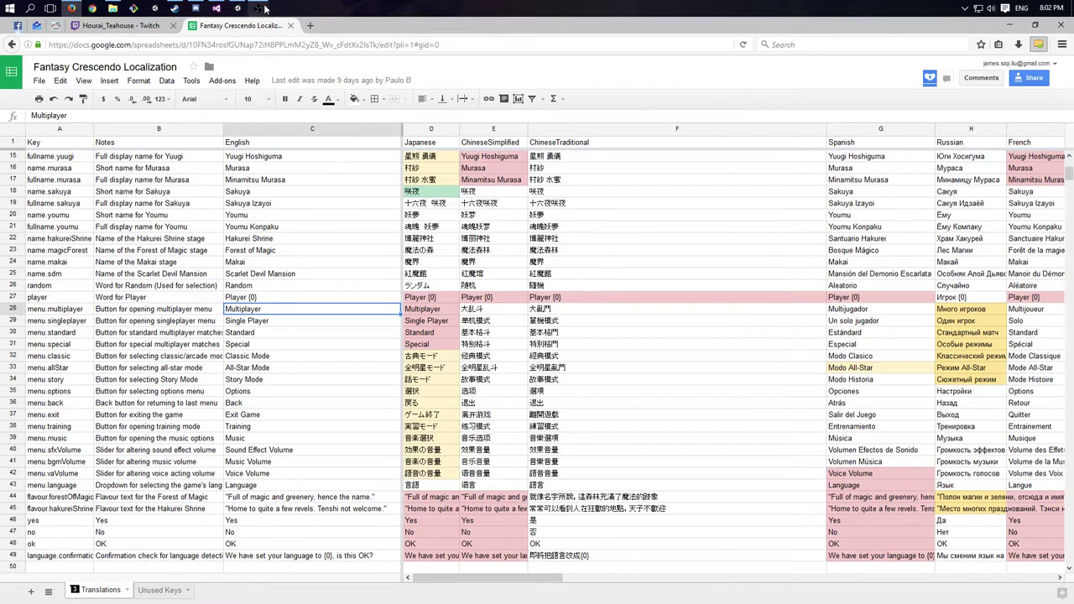
Look over the keys, notes and English texts from the language name entry down to the language confirmation entry.
scroll(365, 264, "up", 5)
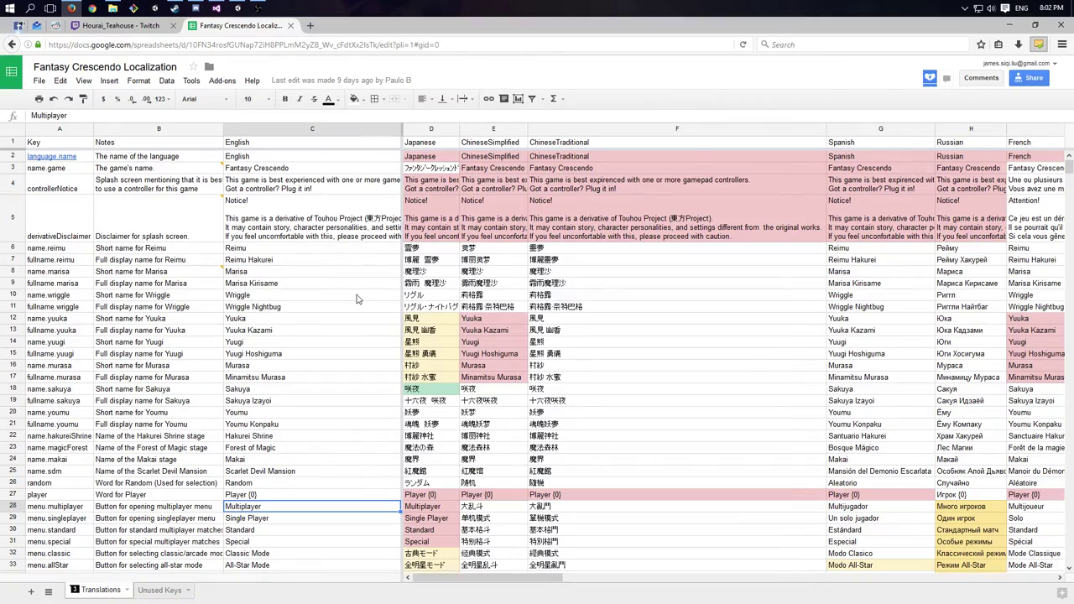
scroll(333, 268, "down", 5)
scroll(336, 270, "up", 5)
scroll(335, 270, "down", 5)
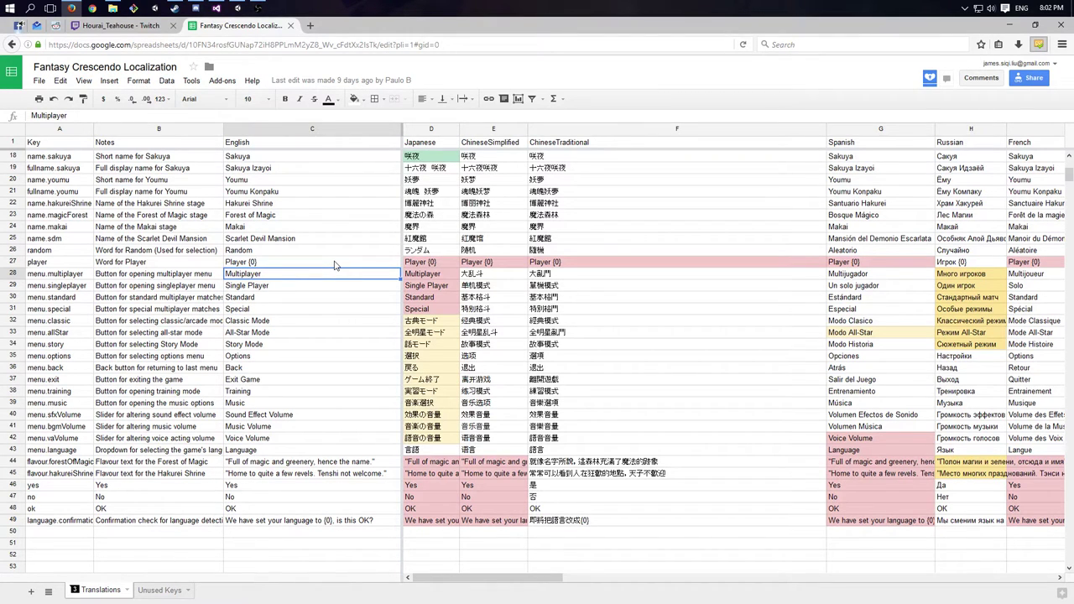
scroll(334, 264, "up", 5)
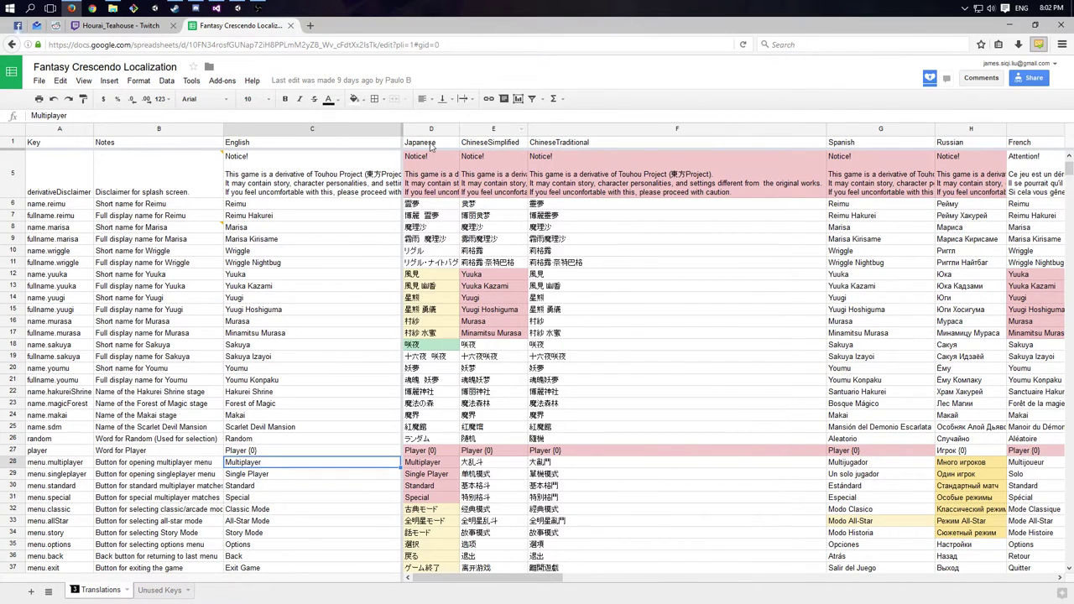
Examine the language columns from Japanese across to Thai, and look over the translation rows down to the last key.
left_click_drag(432, 147, 616, 148)
left_click_drag(835, 145, 1068, 149)
left_click(793, 370)
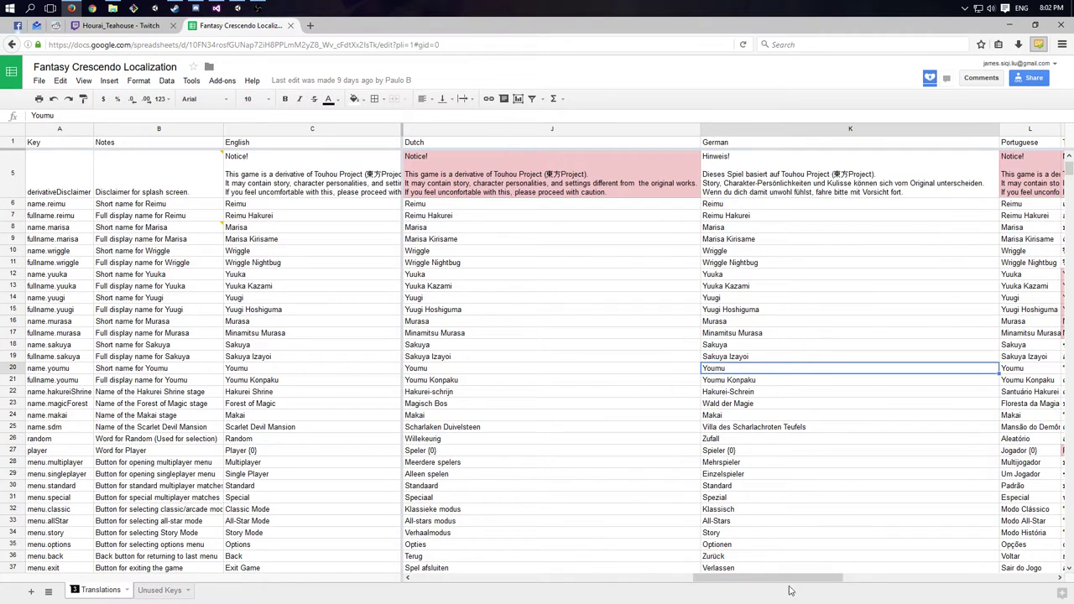
left_click_drag(794, 577, 914, 571)
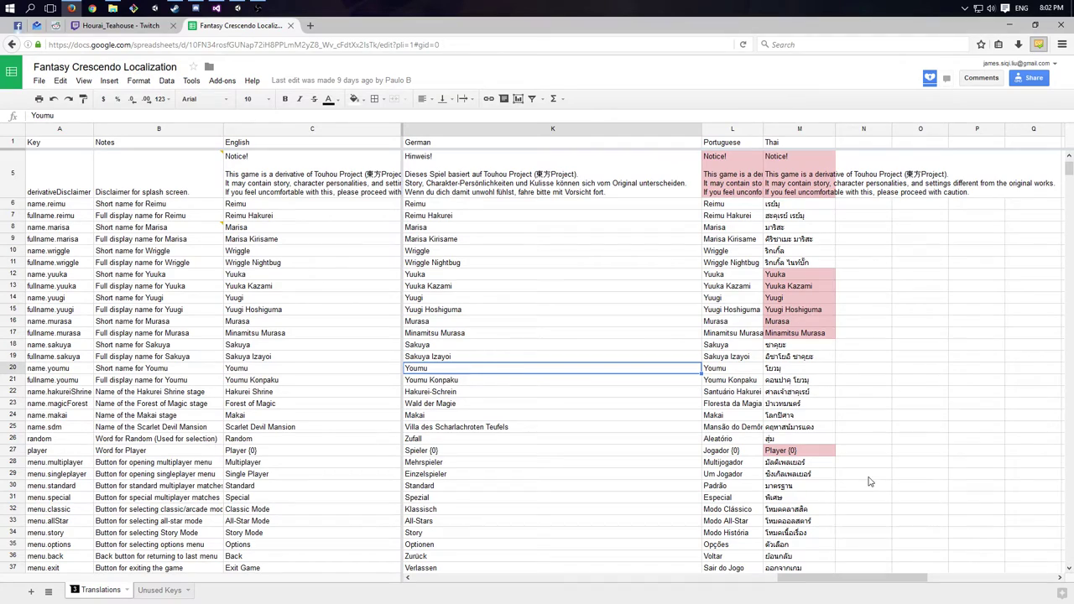
left_click_drag(873, 578, 344, 575)
scroll(686, 472, "down", 2)
scroll(686, 472, "down", 5)
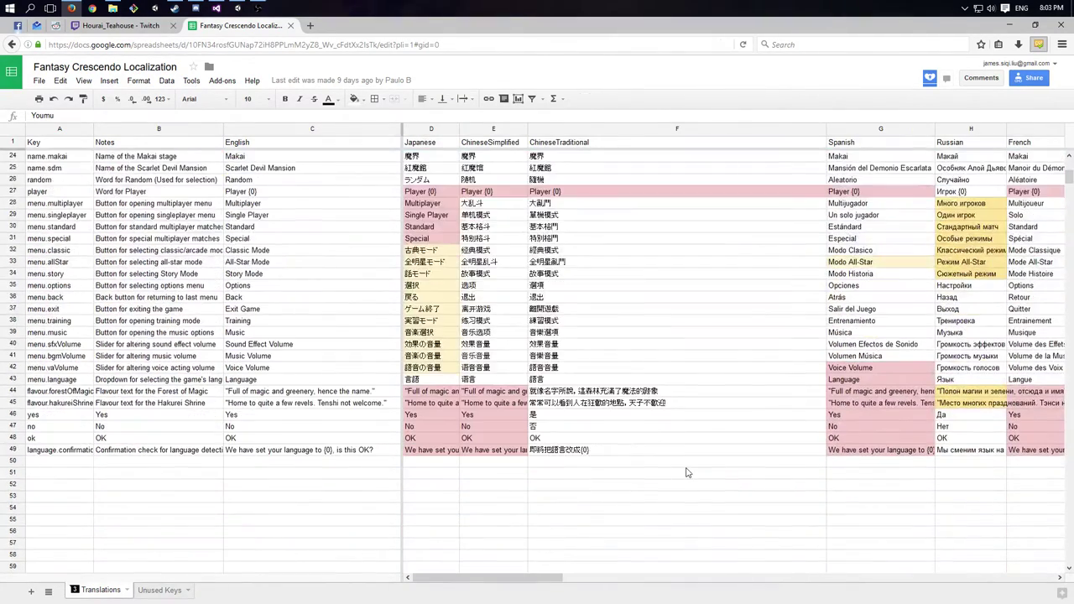
scroll(686, 472, "up", 8)
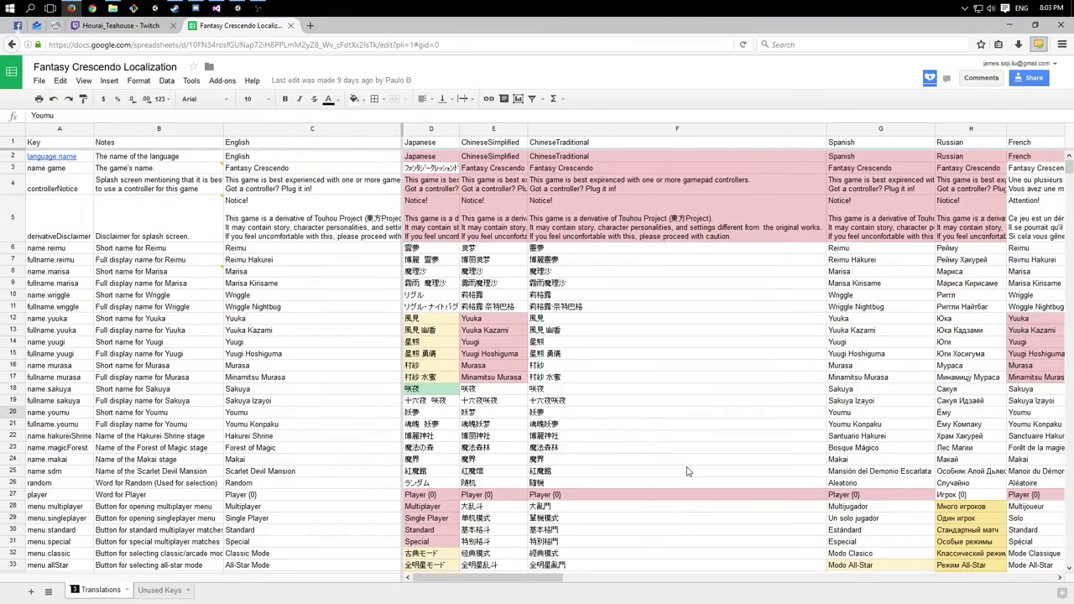
Switch to Discord, open the general channel of the Hourai Teahouse server and unmute the microphone.
left_click(194, 8)
left_click(194, 7)
mouse_move(260, 12)
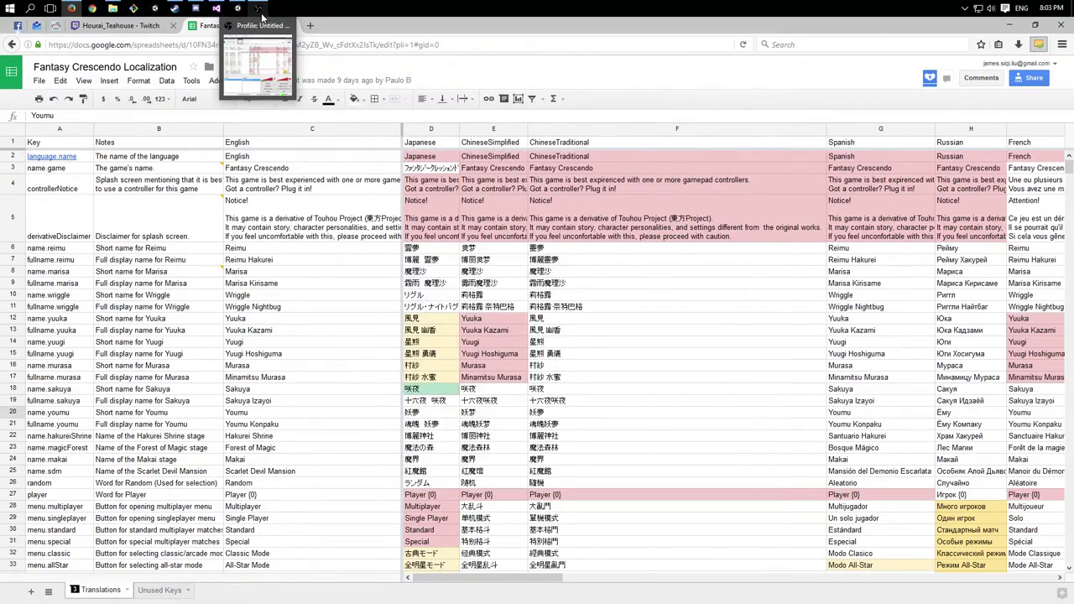
mouse_move(257, 59)
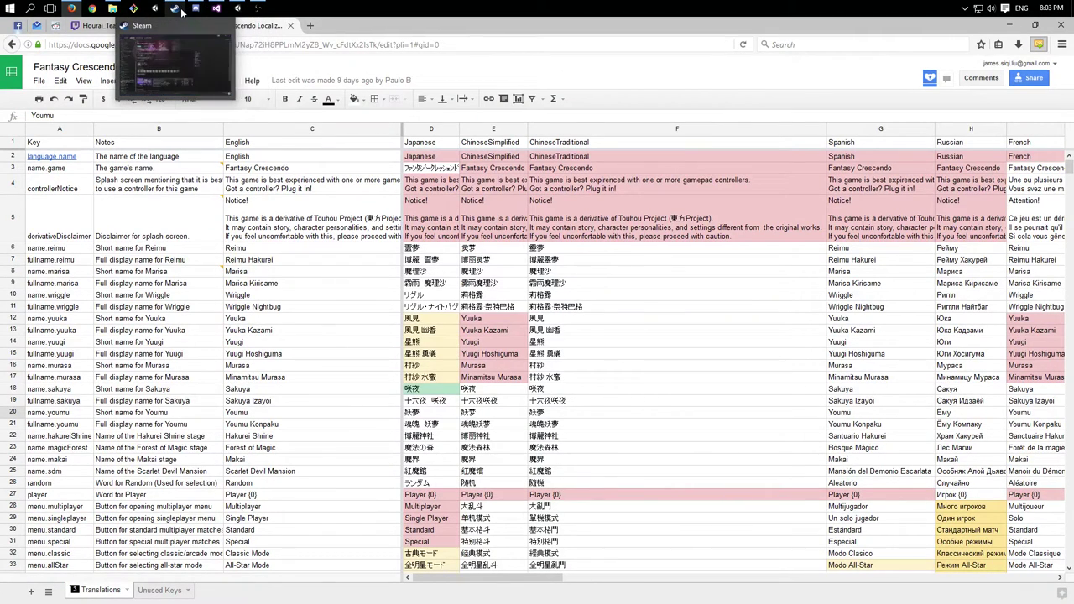
left_click(192, 10)
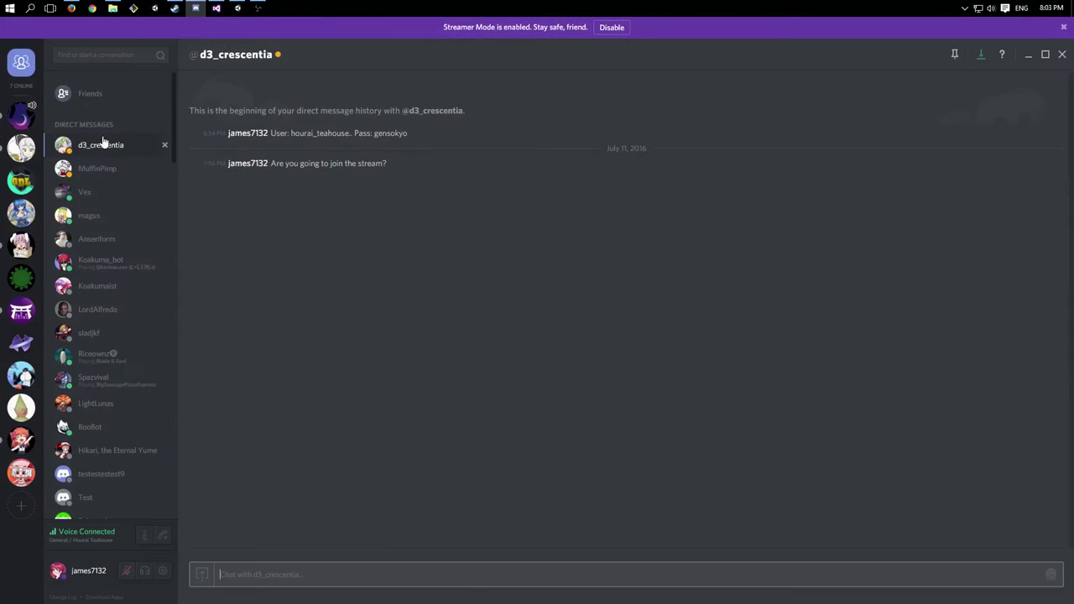
left_click(21, 149)
left_click(21, 116)
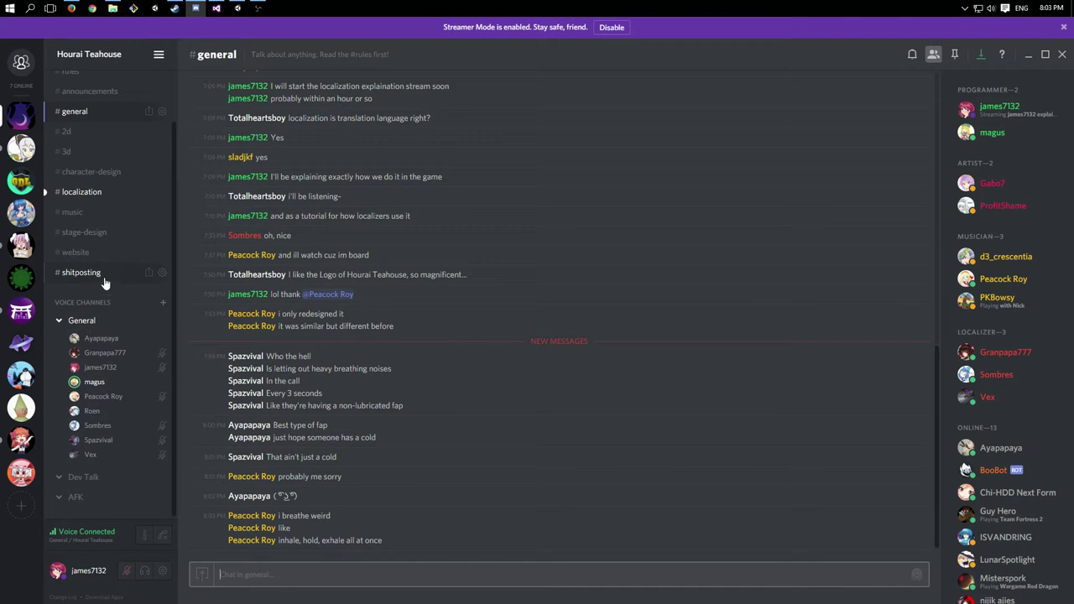
scroll(112, 273, "down", 1)
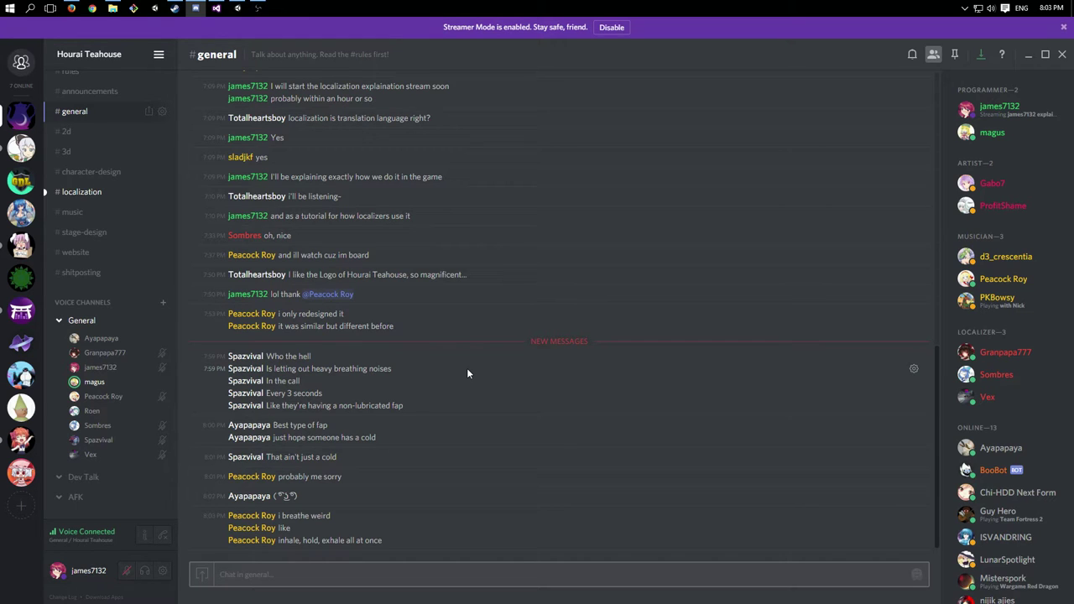
left_click(127, 573)
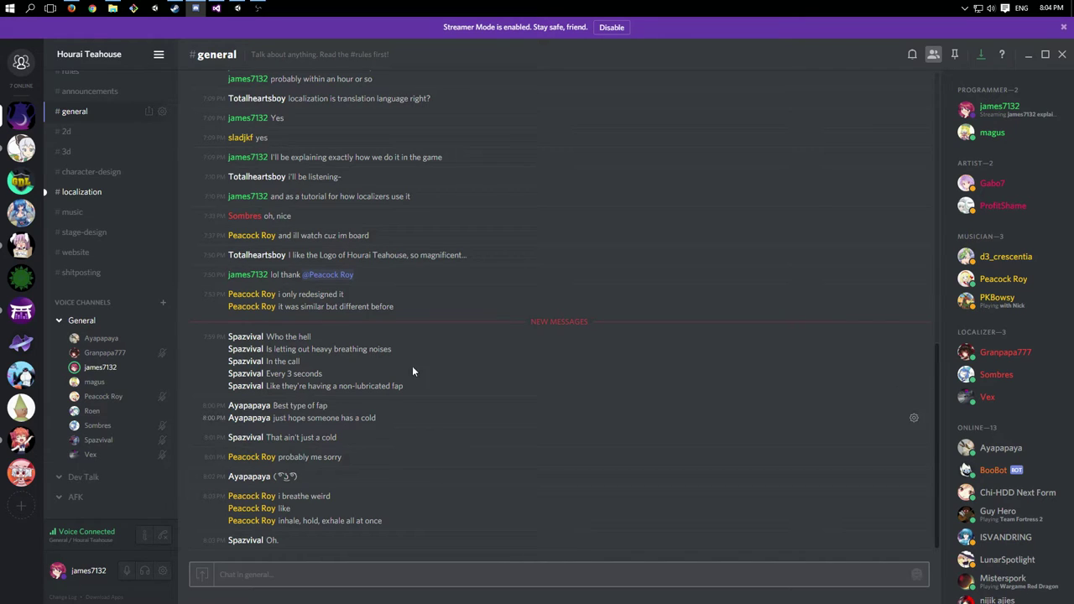
Check the Hourai_Teahouse Twitch stream and its chat in Firefox, and return to the localization spreadsheet.
left_click_drag(406, 33, 469, 250)
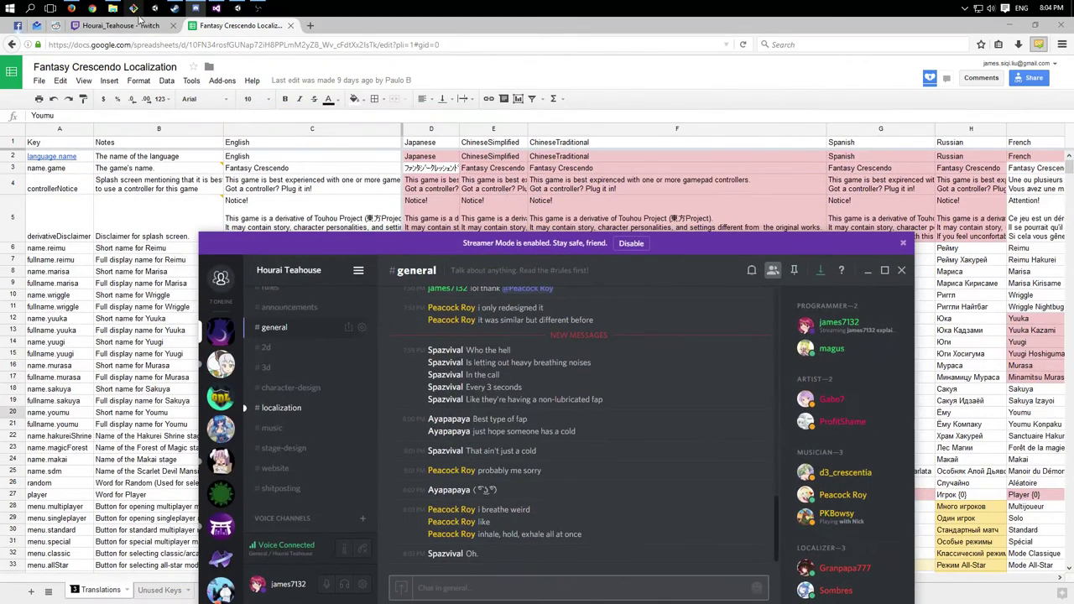
left_click(138, 22)
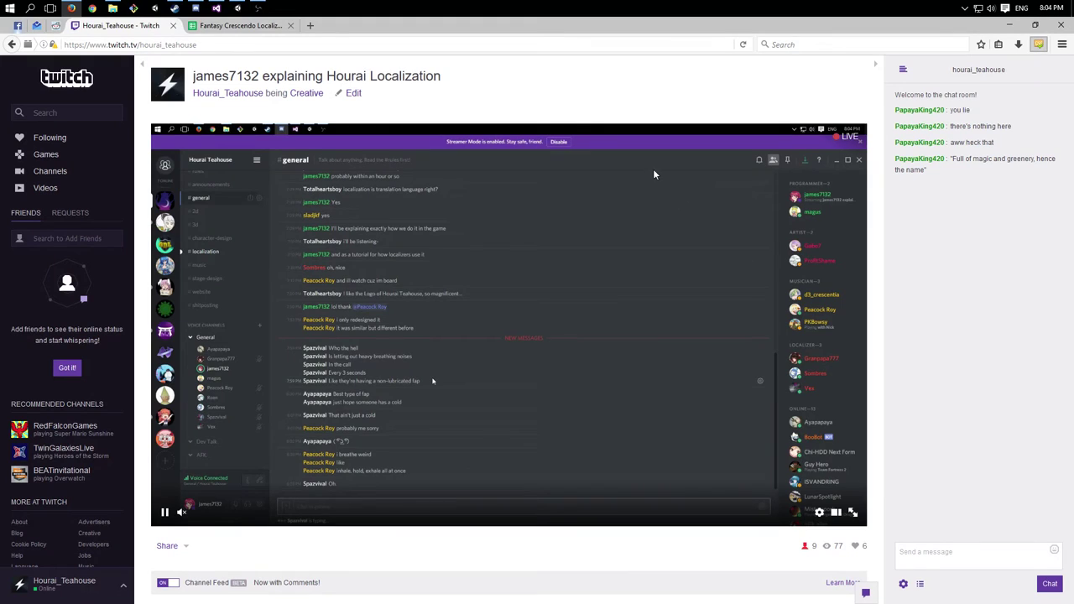
left_click(237, 25)
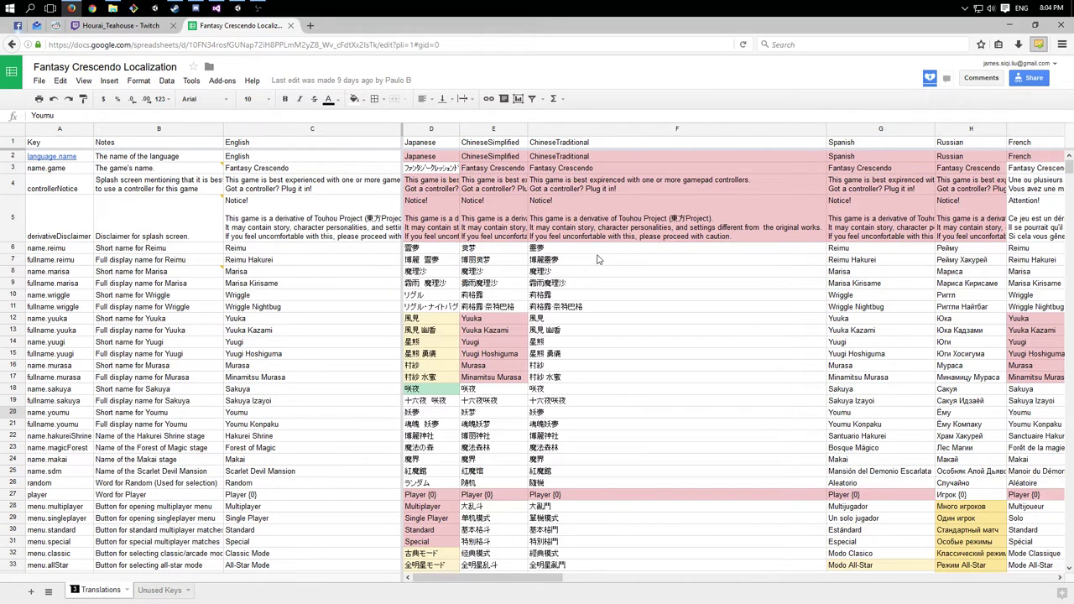
Switch to Unity, show the Localization Generator asset's settings and examine its Google Link value.
left_click(232, 14)
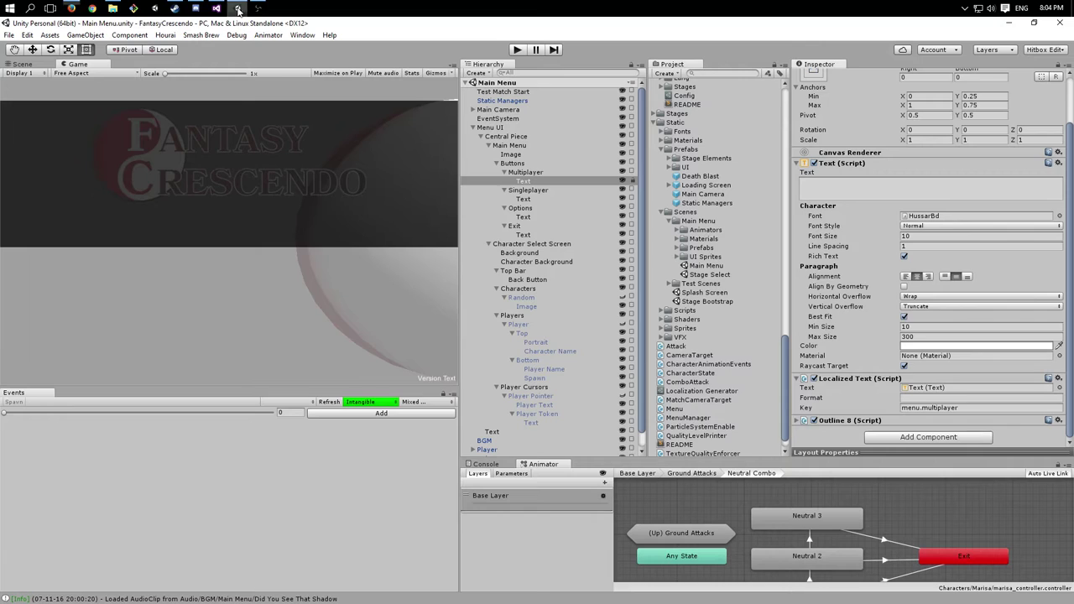
scroll(711, 379, "down", 1)
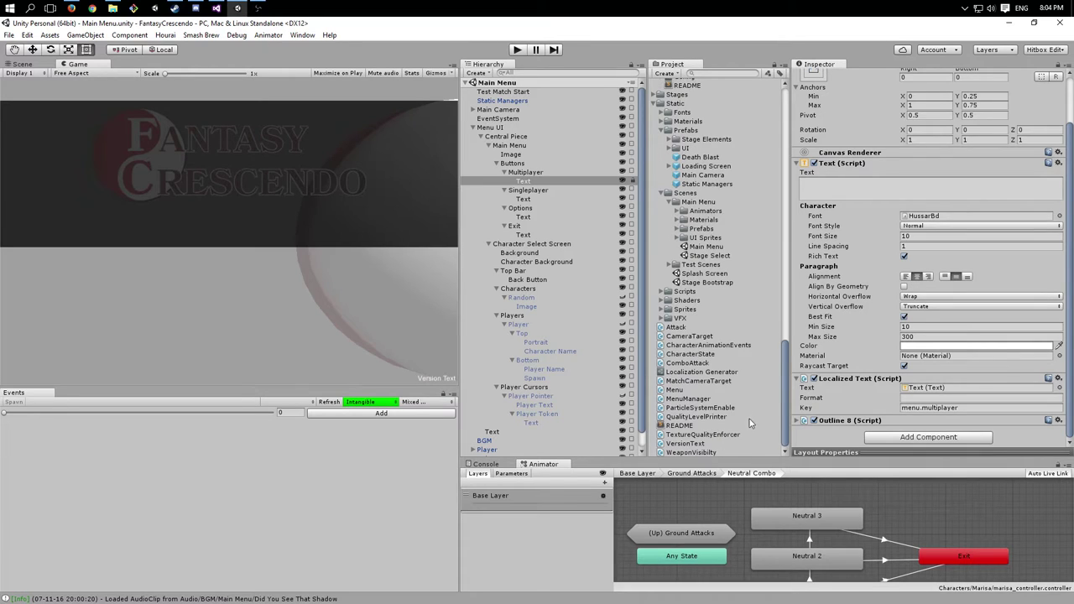
left_click(705, 371)
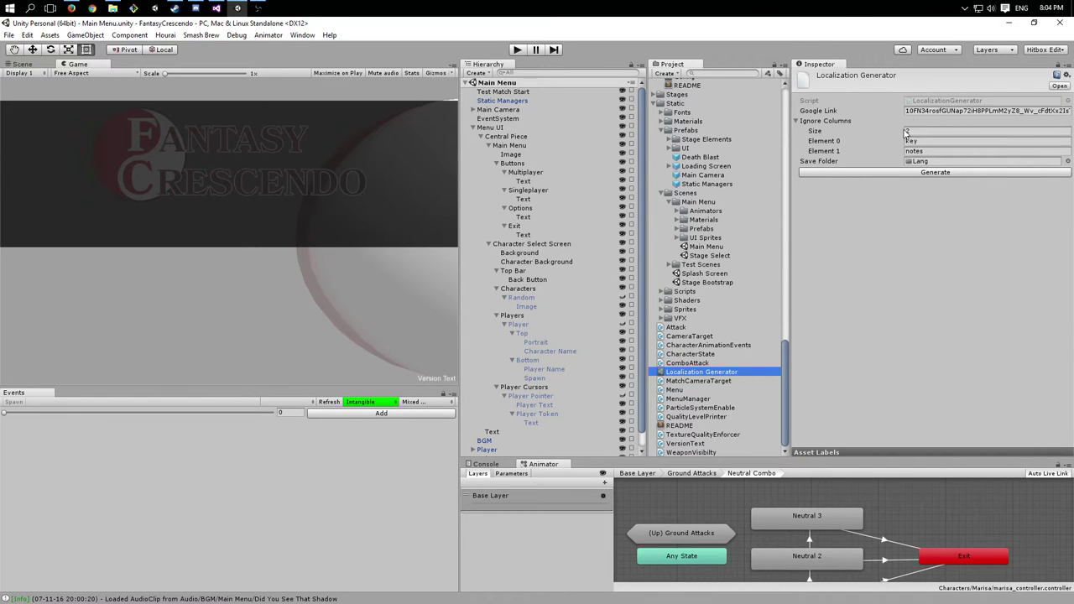
left_click(869, 111)
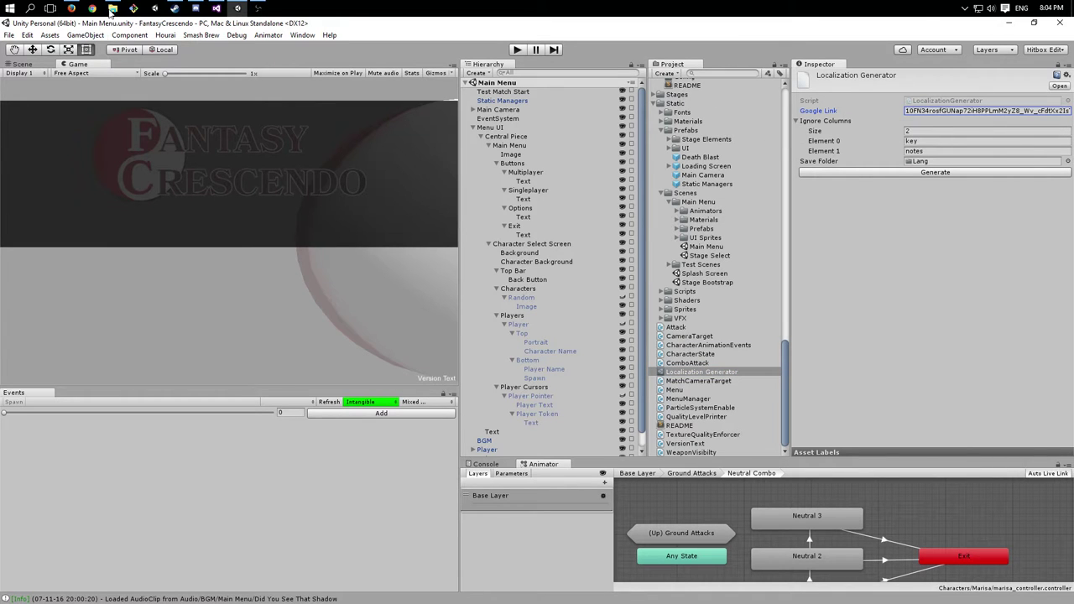
In Firefox, open the localization spreadsheet's Publish to the web settings and copy the published link from the document ID to its end.
left_click(72, 10)
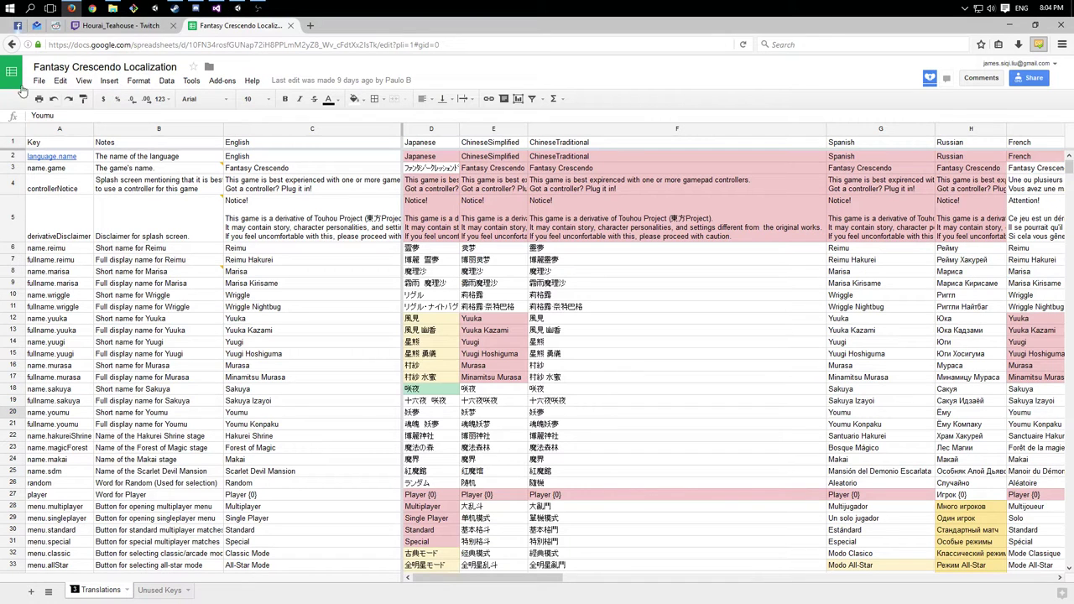
left_click(60, 81)
mouse_move(40, 84)
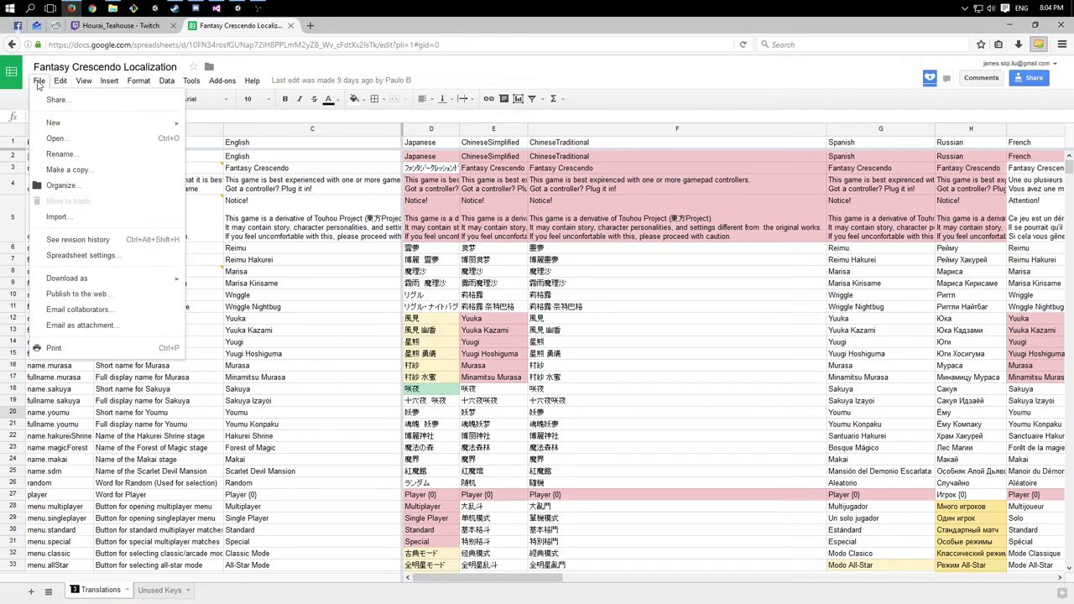
left_click(117, 302)
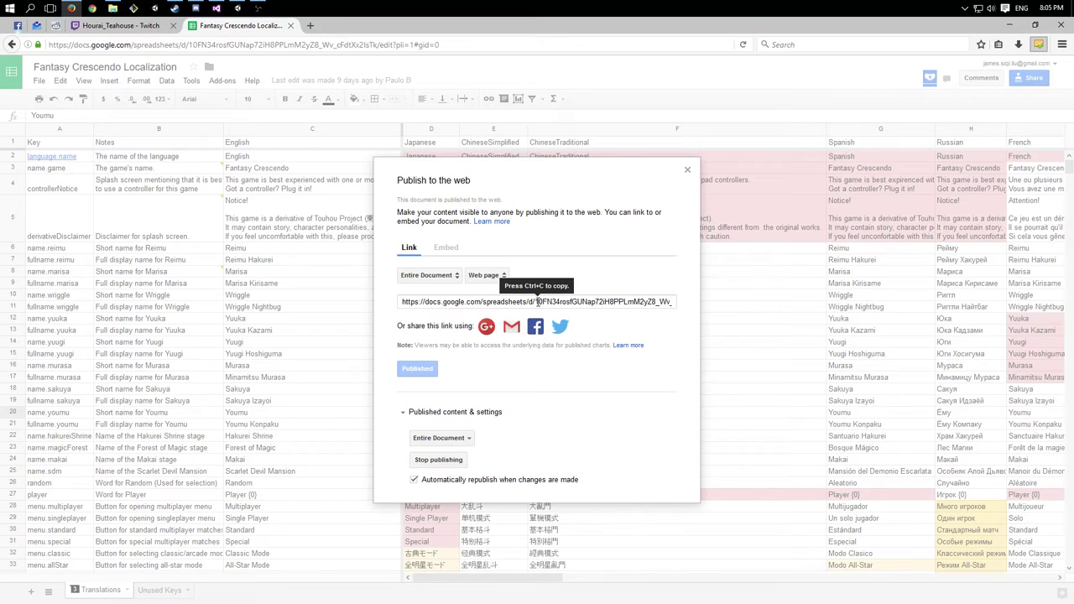
left_click_drag(537, 301, 685, 299)
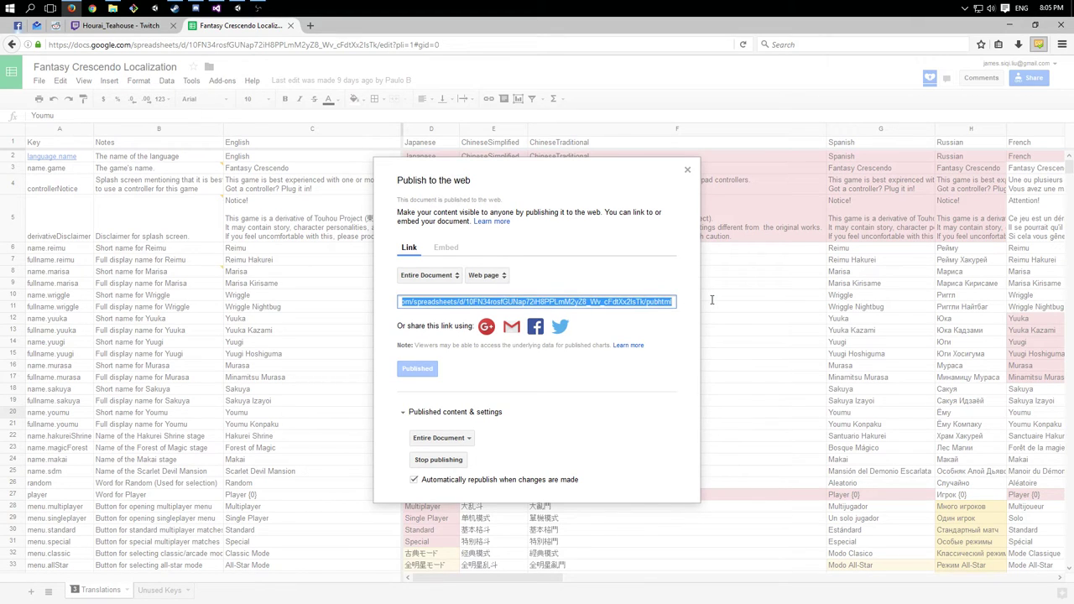
left_click(654, 307)
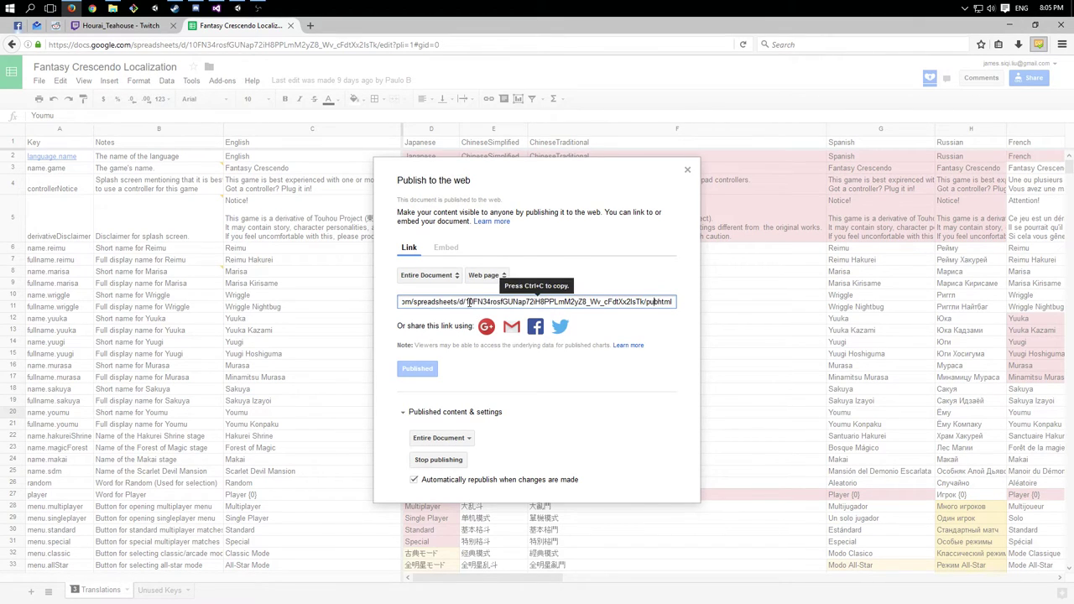
left_click_drag(466, 301, 684, 294)
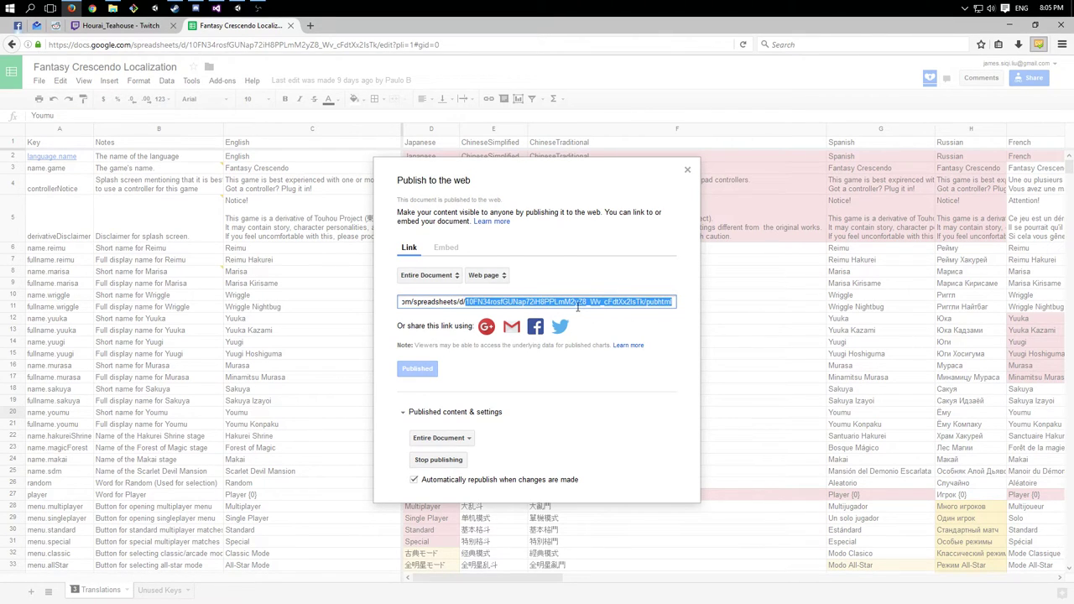
key("ctrl+c")
Return to Unity and examine the Localization Generator's Ignore Columns entries and Save Folder setting.
key("alt+Tab")
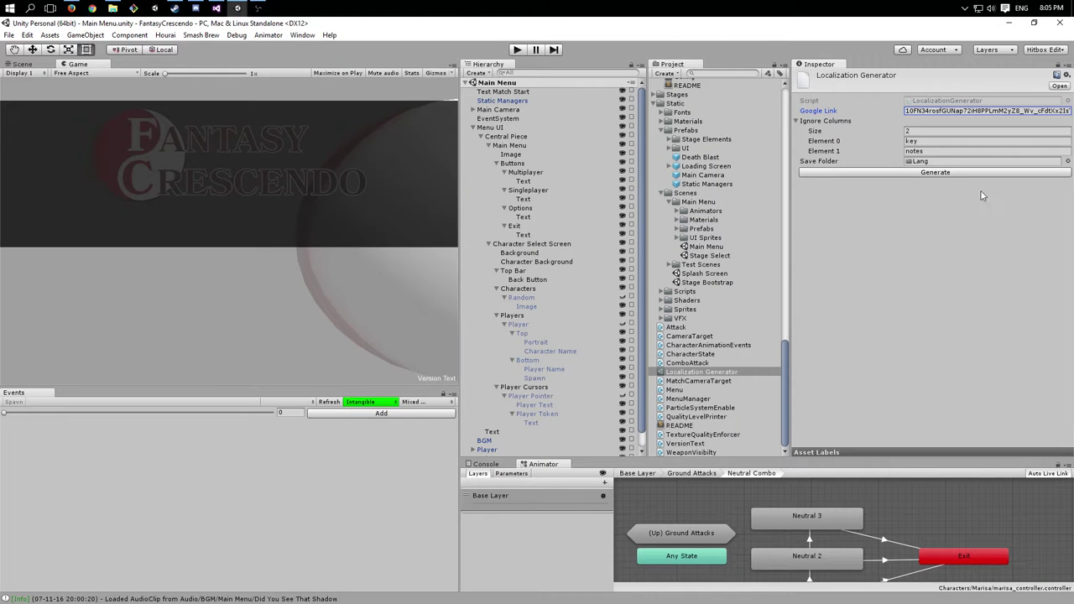
left_click(842, 123)
left_click(843, 124)
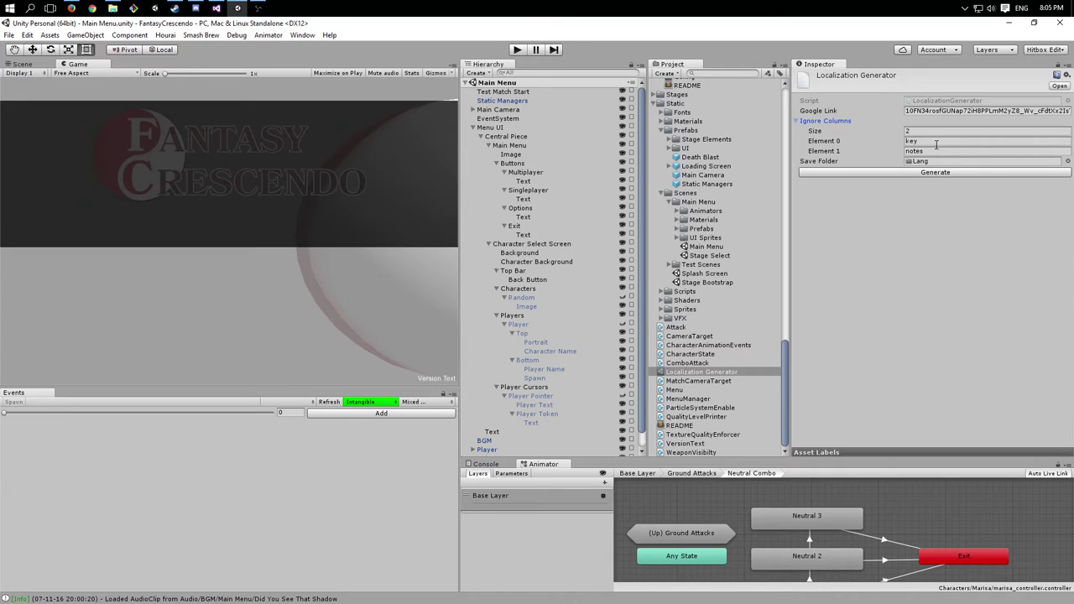
left_click(836, 161)
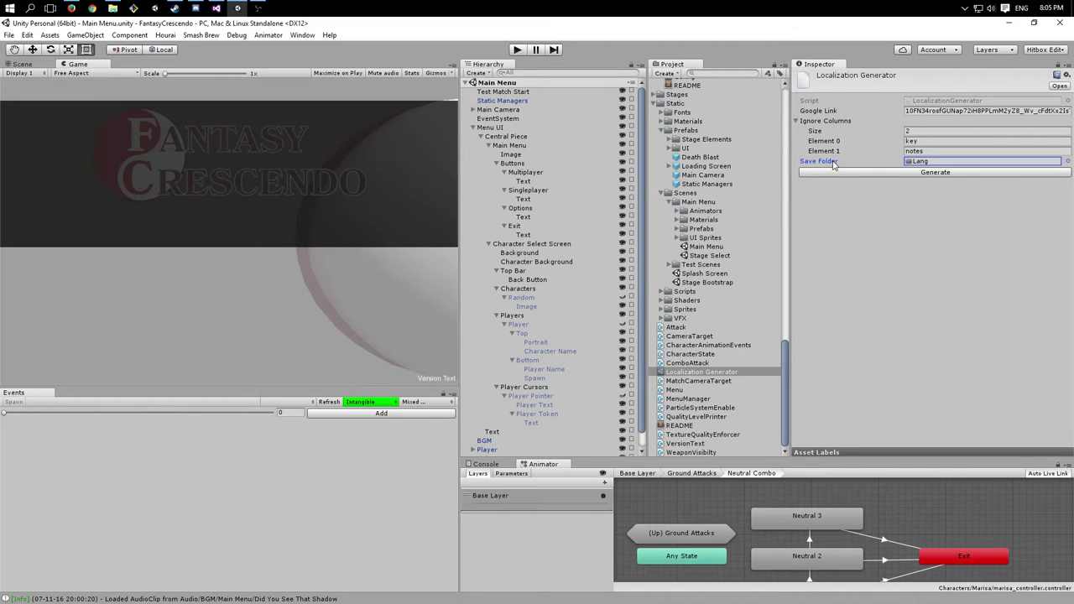